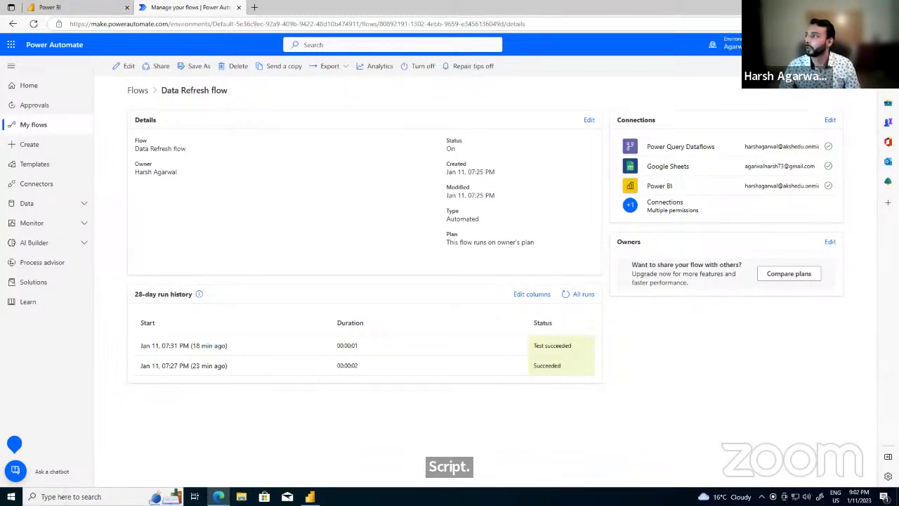
# - Switch to Power BI Desktop and examine the full list of data connectors available in Get Data
pyautogui.click(106, 7)
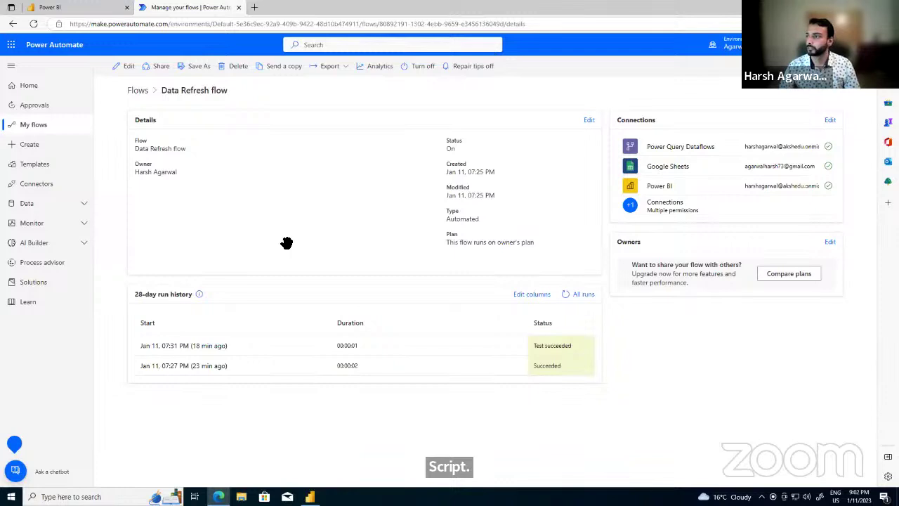
pyautogui.click(309, 497)
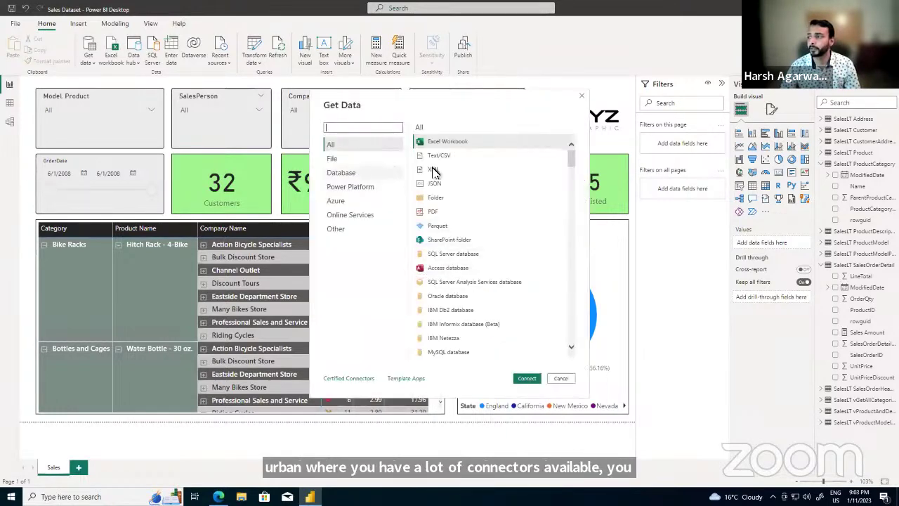
pyautogui.scroll(-5, 473, 246)
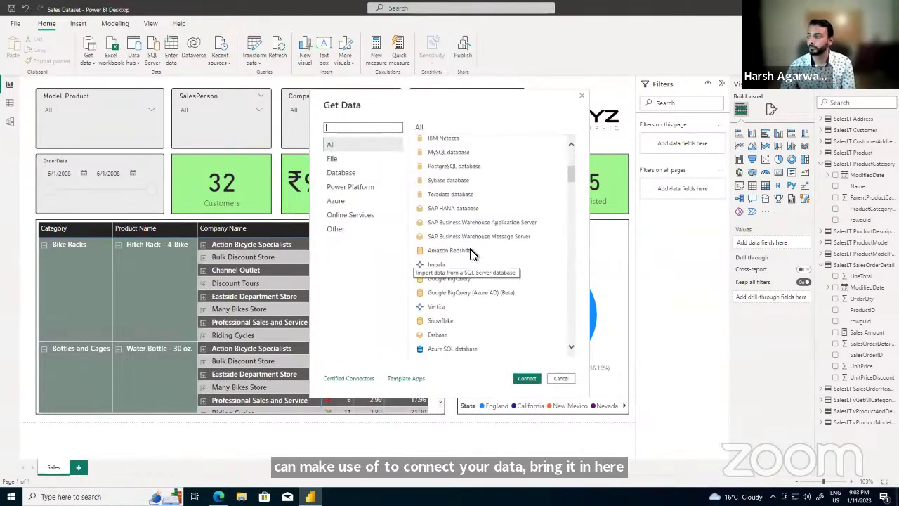
pyautogui.scroll(-15, 472, 253)
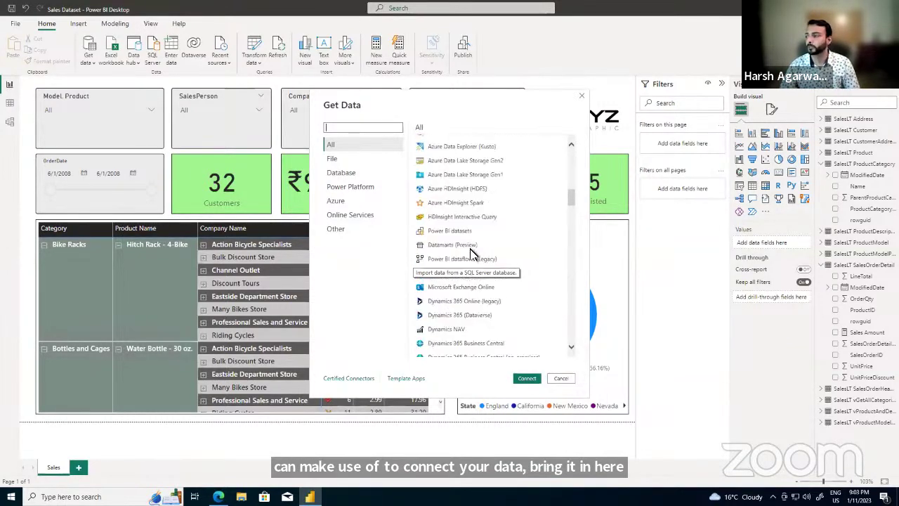
pyautogui.scroll(-10, 472, 253)
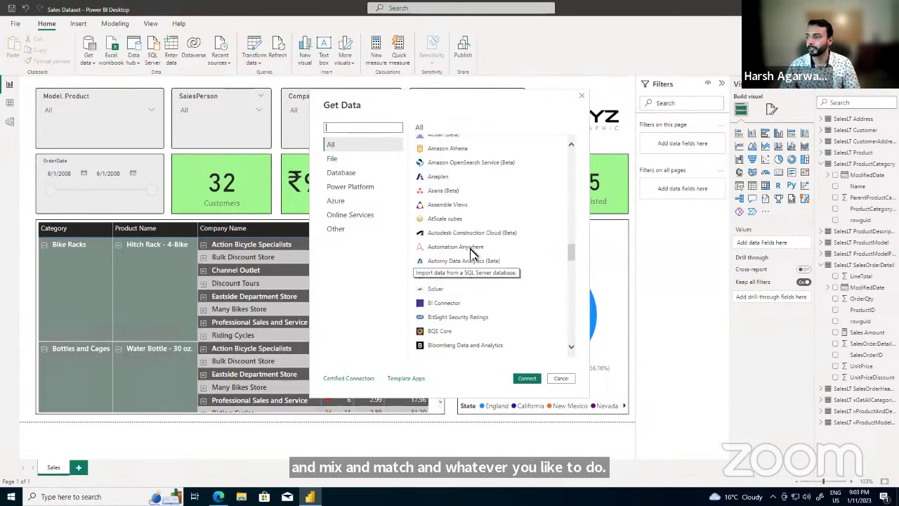
pyautogui.scroll(-20, 472, 253)
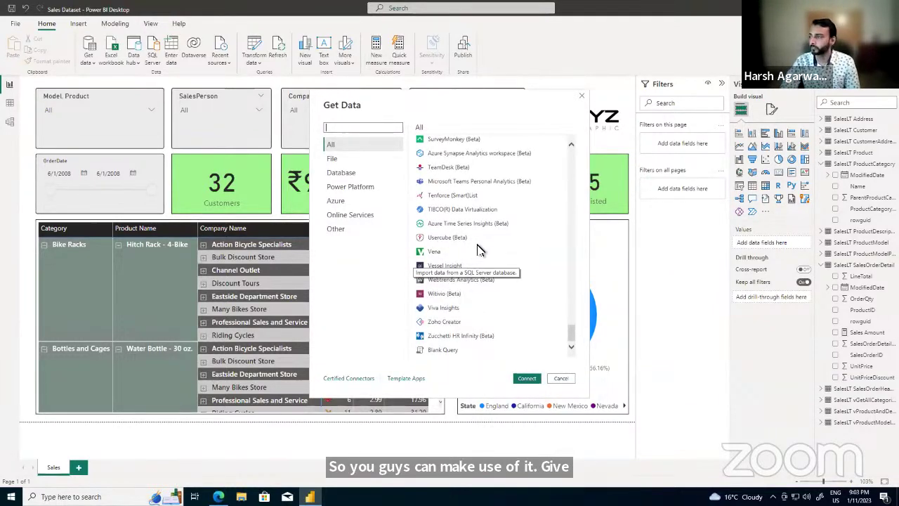
pyautogui.click(581, 99)
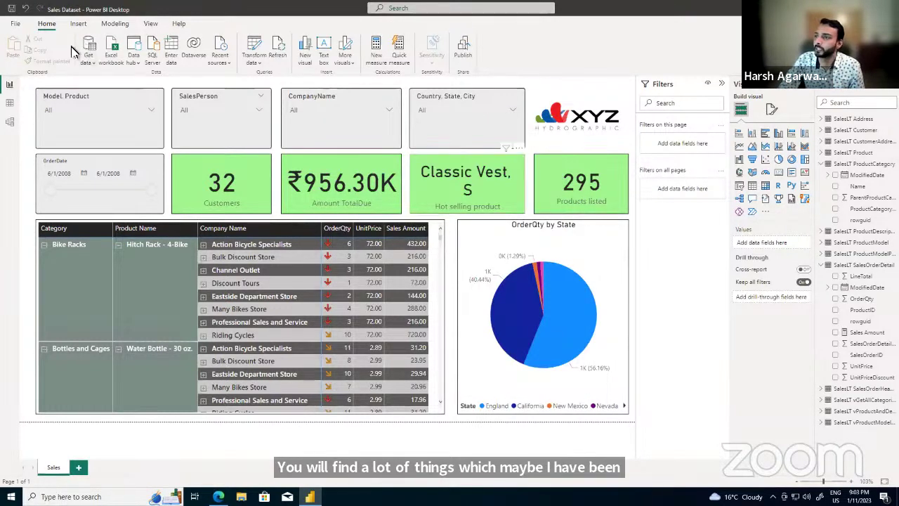
# - Open the Power Query Editor and examine the row-removal and column-splitting options on the SalesLT Address query, selecting its AddressLine1 column
pyautogui.click(253, 47)
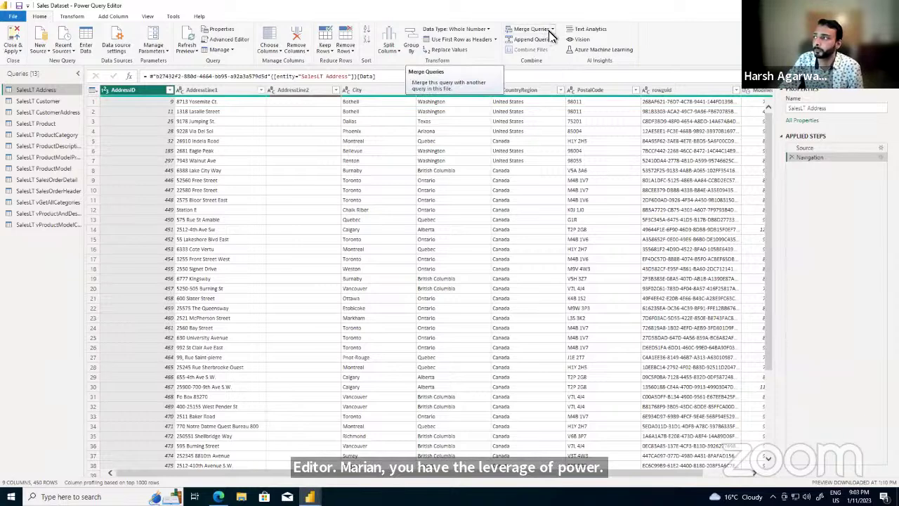
pyautogui.click(345, 50)
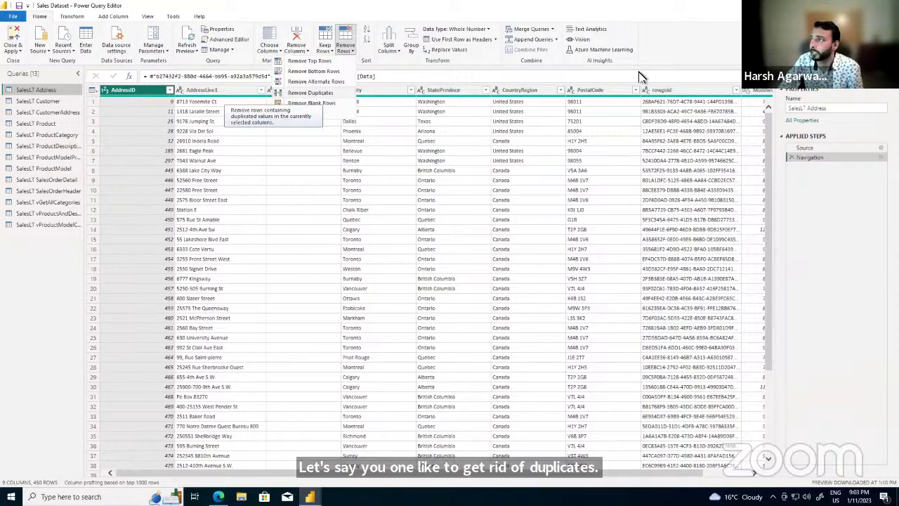
pyautogui.press('Escape')
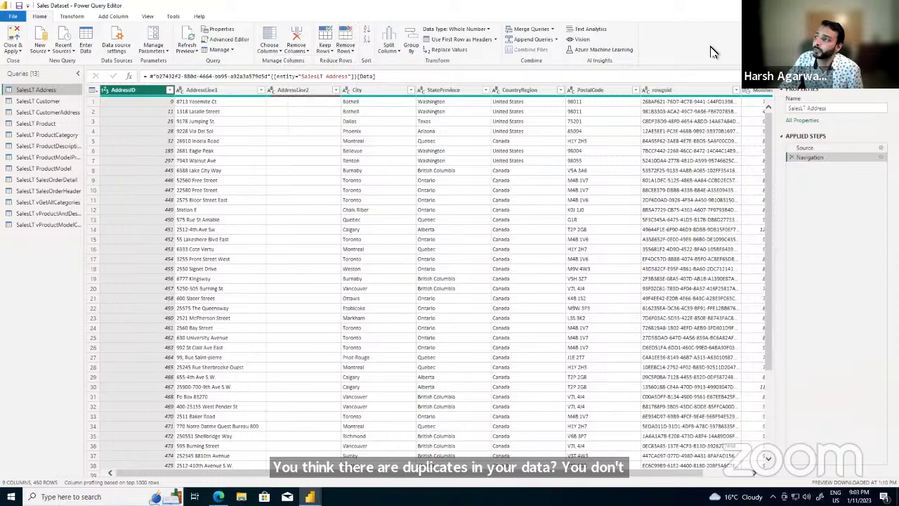
pyautogui.click(388, 50)
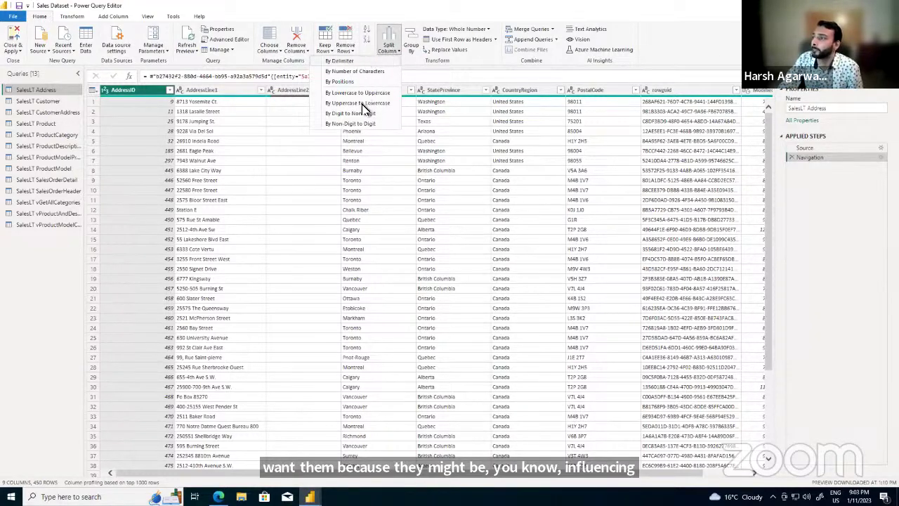
pyautogui.click(196, 92)
pyautogui.click(196, 93)
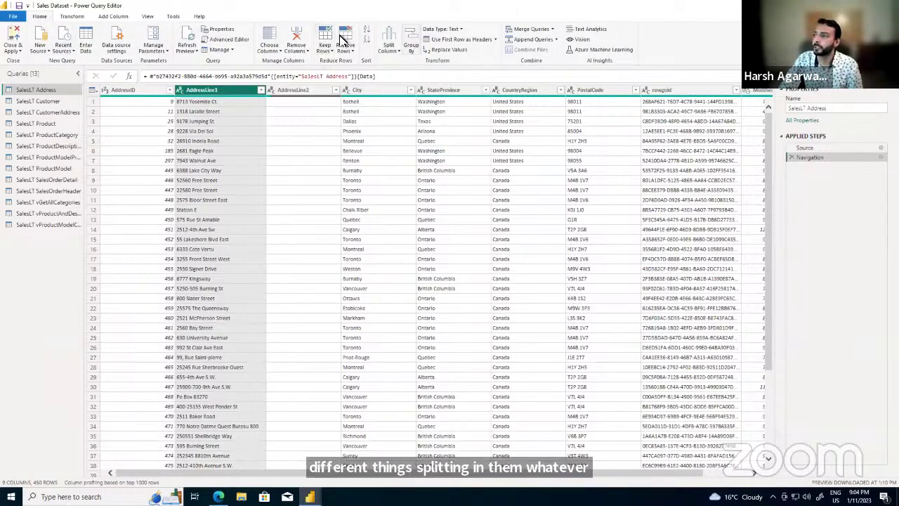
# - Review the transform, add-column and view commands for the SalesLT Address query, including the Custom Column dialog, without adding a column
pyautogui.click(73, 16)
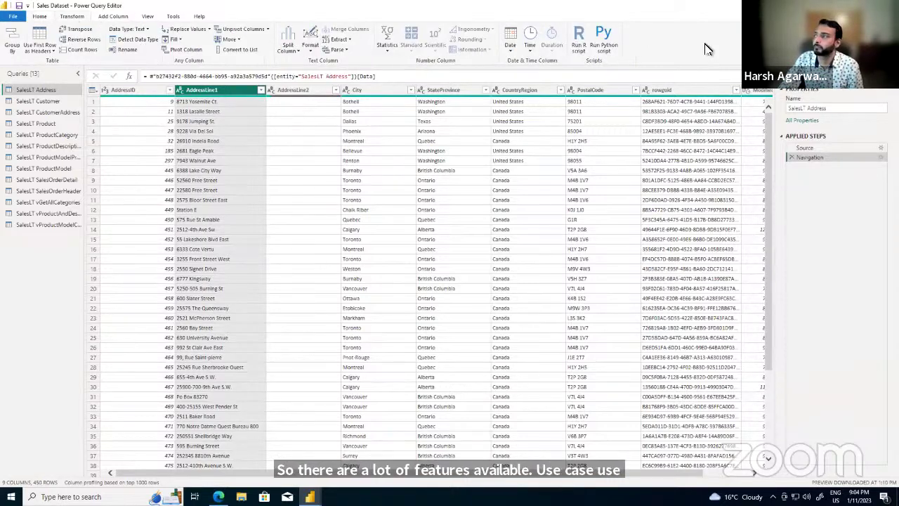
pyautogui.click(108, 19)
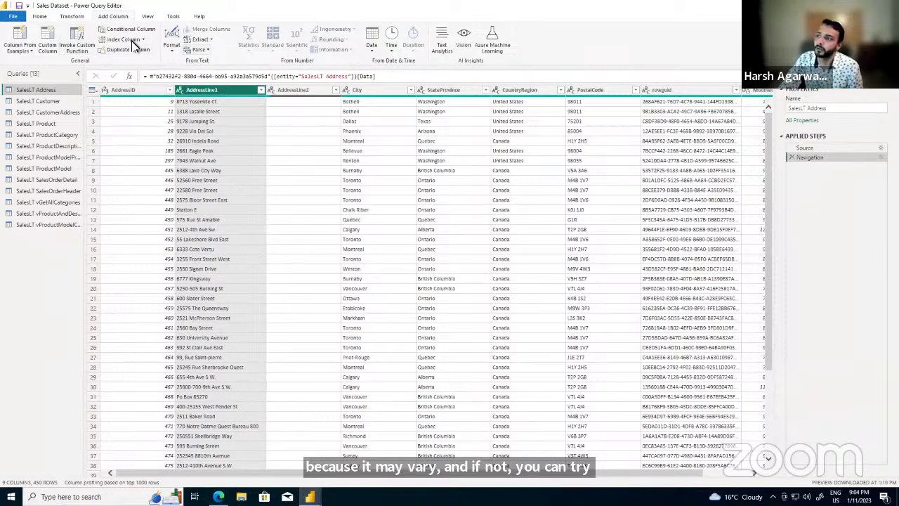
pyautogui.click(51, 38)
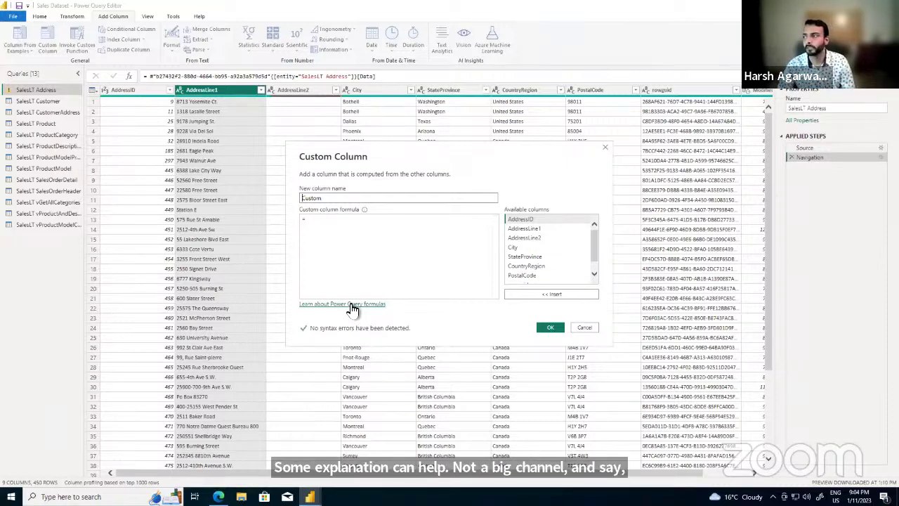
pyautogui.click(607, 151)
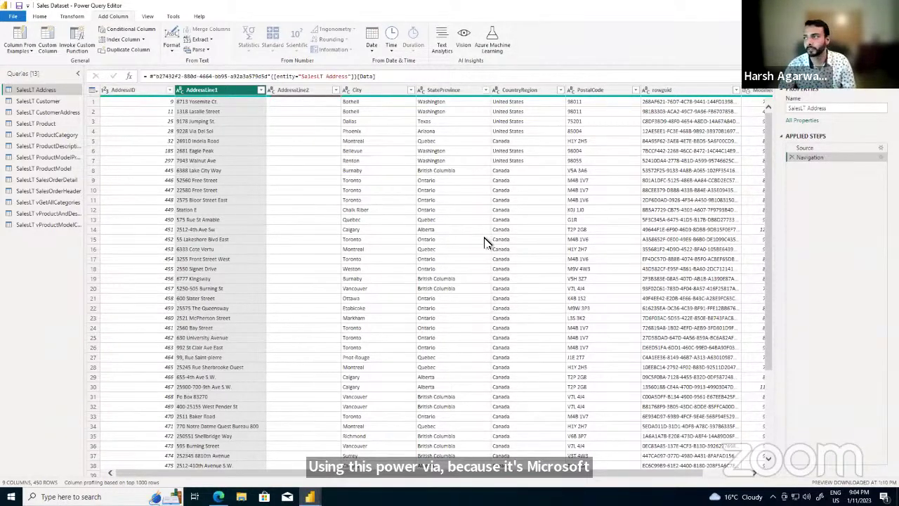
pyautogui.click(148, 17)
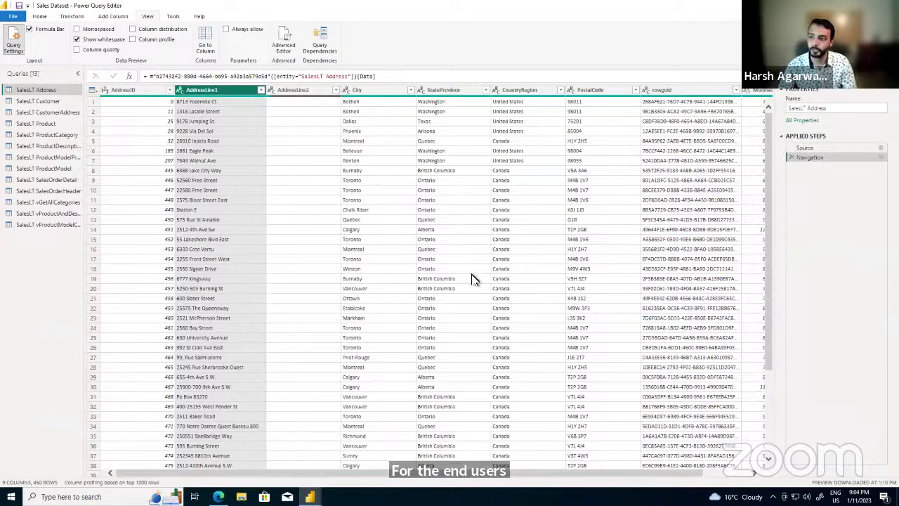
pyautogui.click(40, 17)
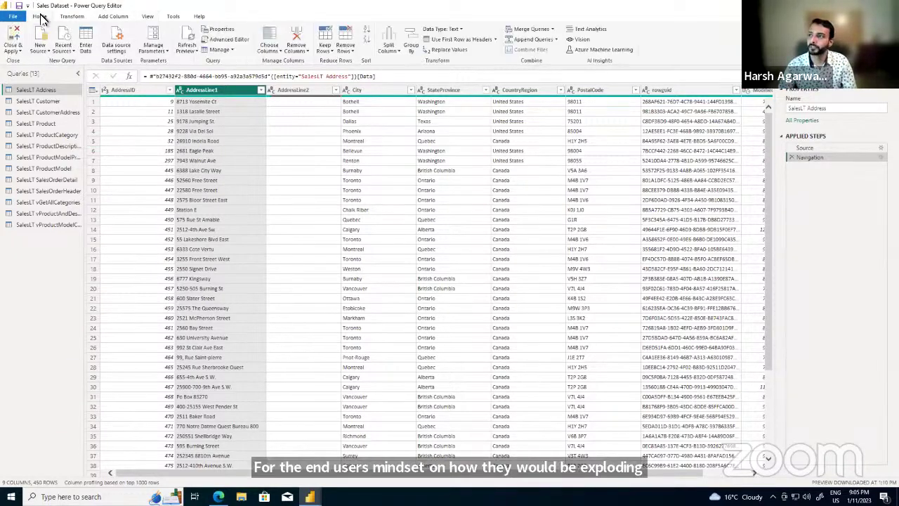
# - Preview the SalesLT Customer, CustomerAddress, ProductDescription and vProductAndDescription queries
pyautogui.click(37, 102)
pyautogui.click(39, 112)
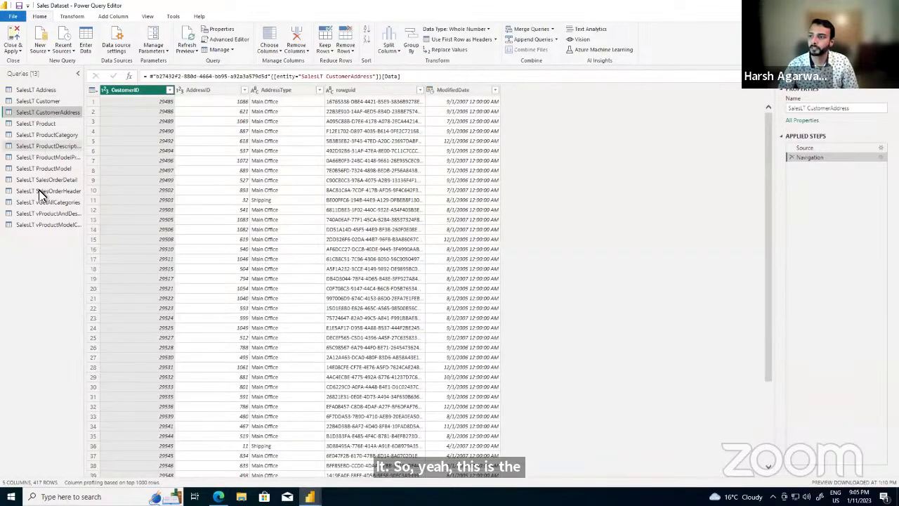
pyautogui.click(36, 146)
pyautogui.click(40, 213)
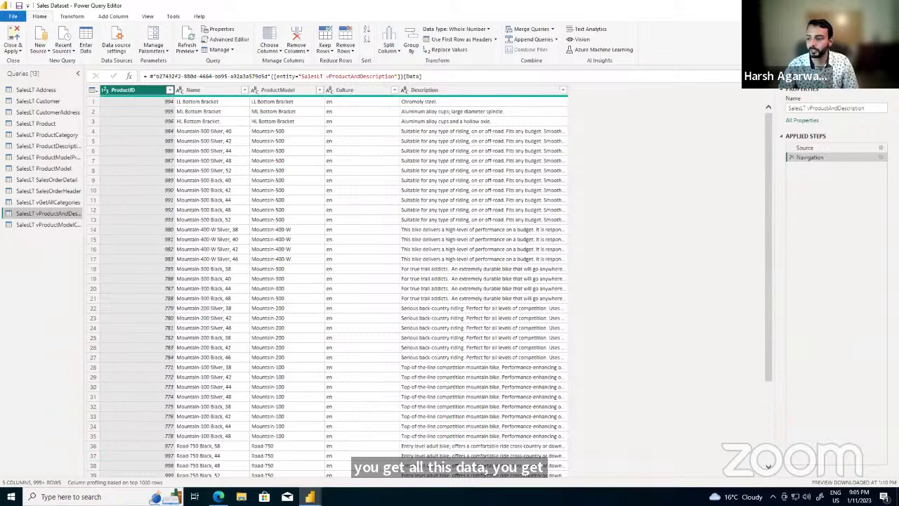
# - Enable Column profile and Column quality for the SalesLT vProductAndDescription query and show the profile of its Name column
pyautogui.click(149, 17)
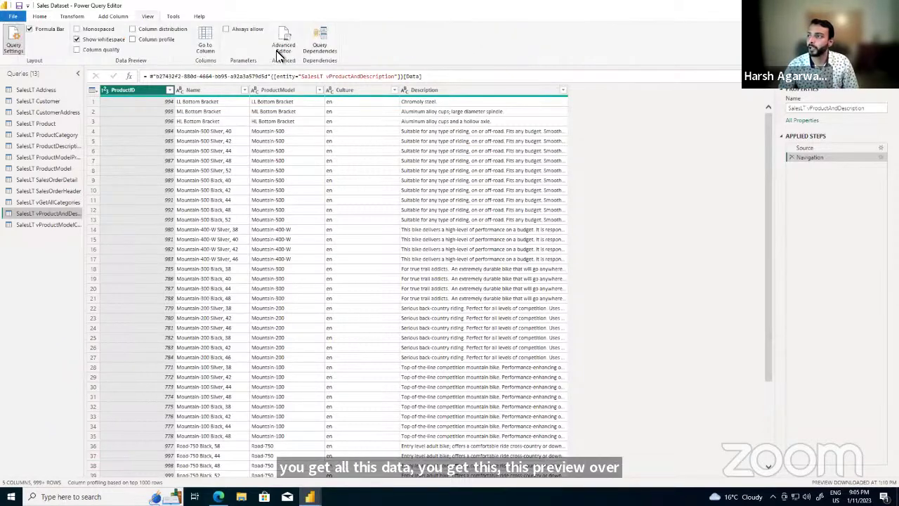
pyautogui.click(133, 40)
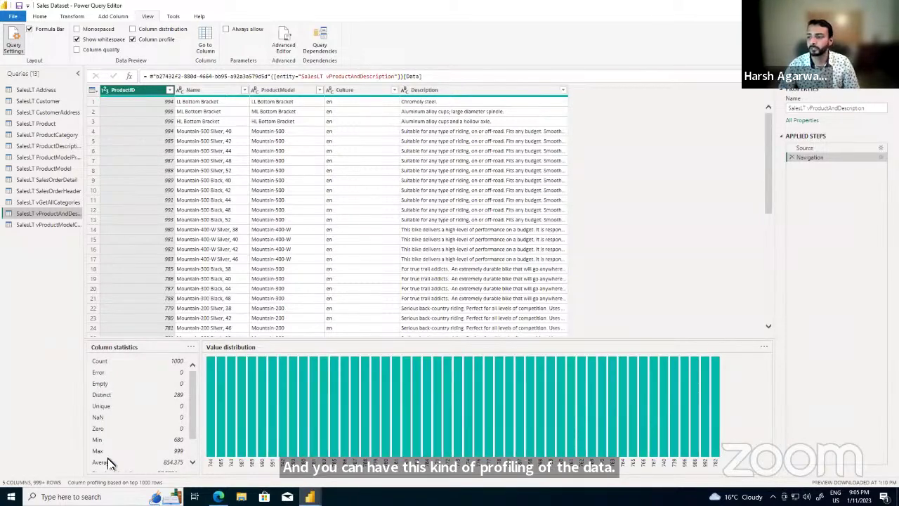
pyautogui.click(209, 93)
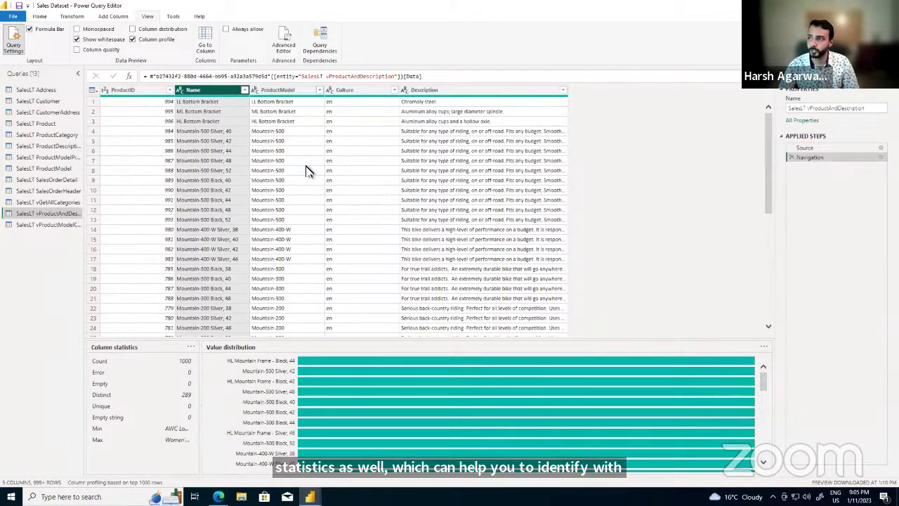
pyautogui.click(132, 40)
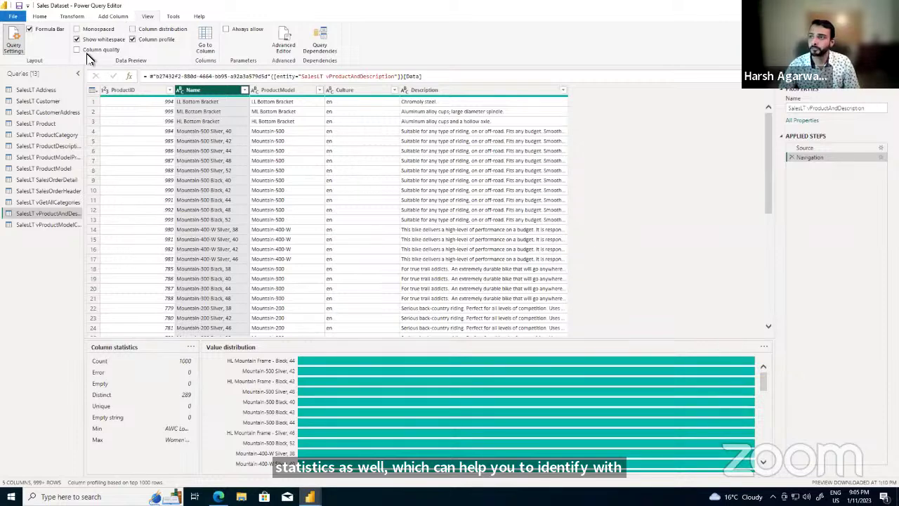
pyautogui.click(77, 50)
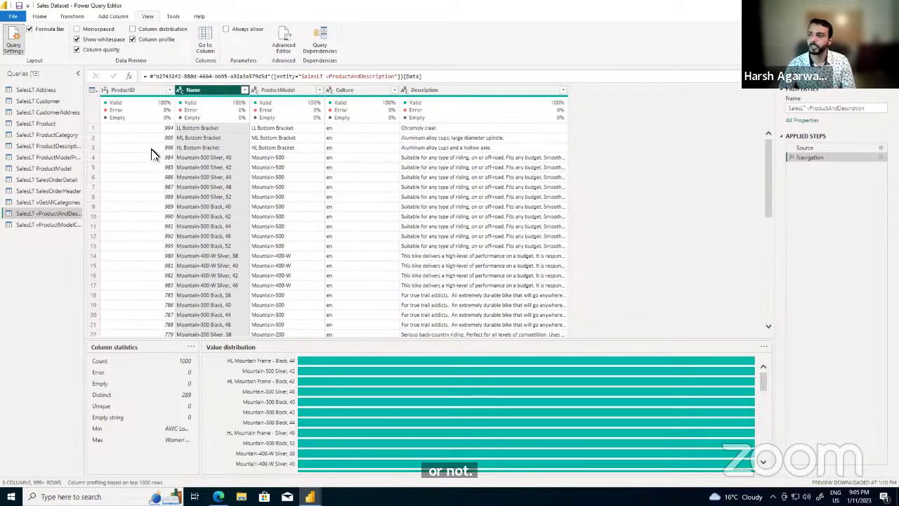
# - Examine the tables and join kinds offered for merging SalesLT vProductAndDescription with another query, and cancel the merge
pyautogui.click(79, 17)
pyautogui.click(116, 18)
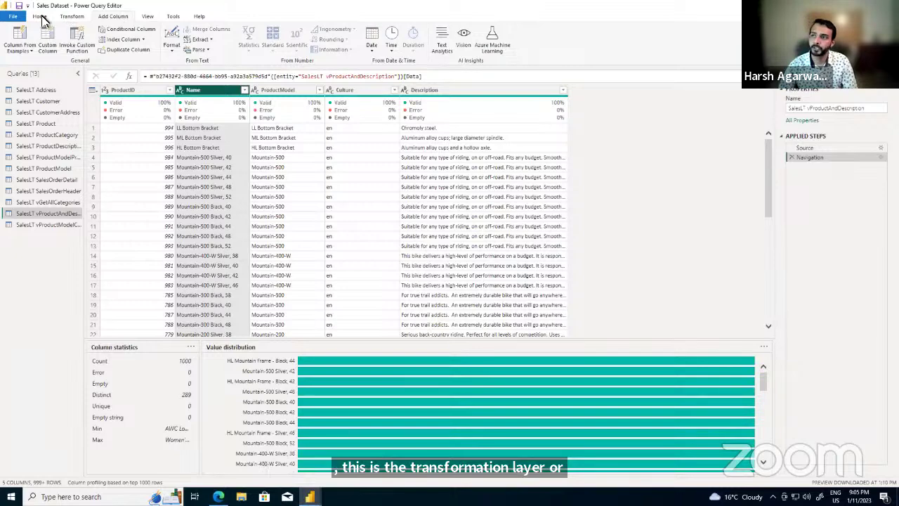
pyautogui.click(40, 16)
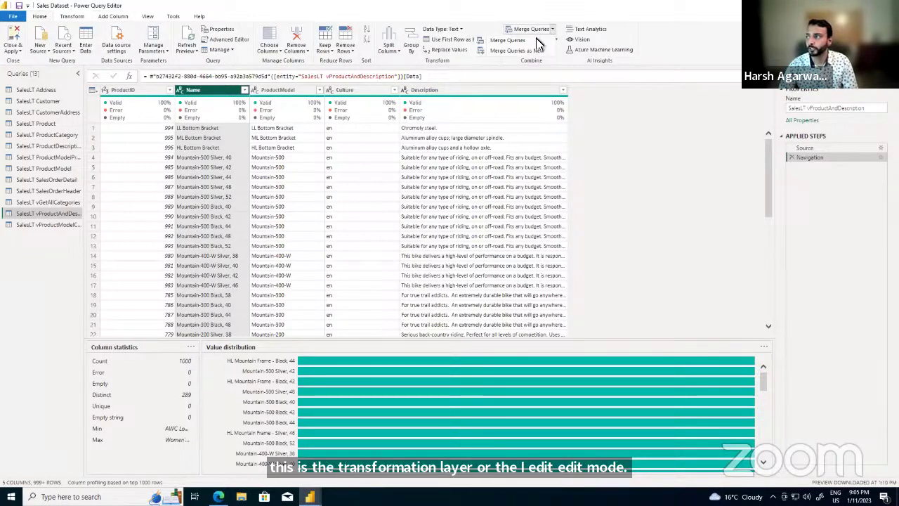
pyautogui.click(530, 29)
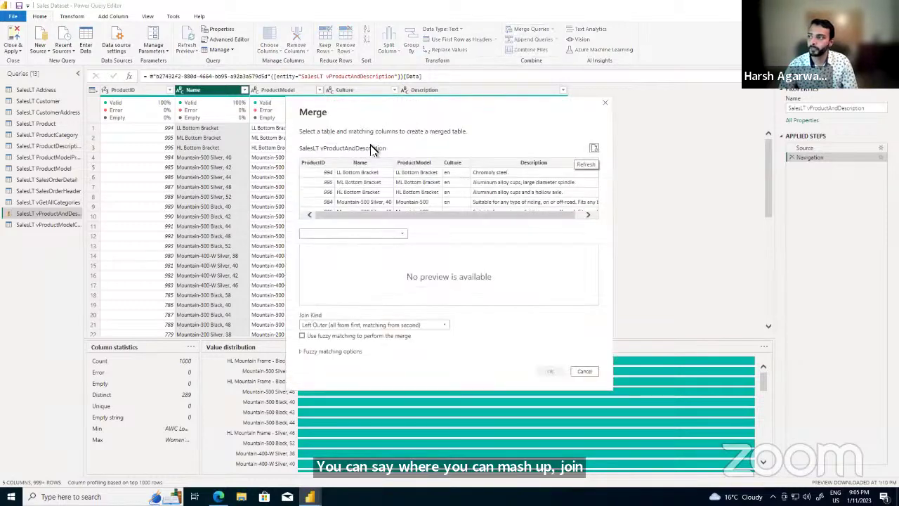
pyautogui.click(364, 234)
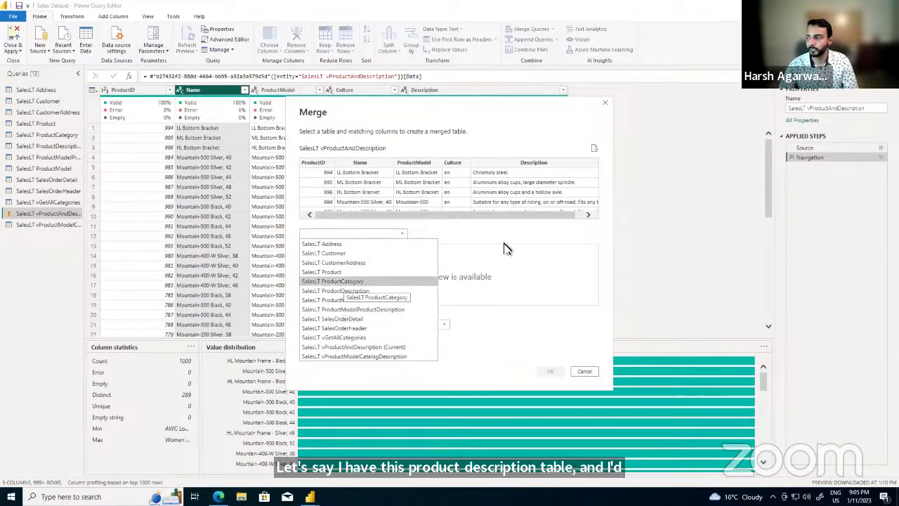
pyautogui.click(471, 231)
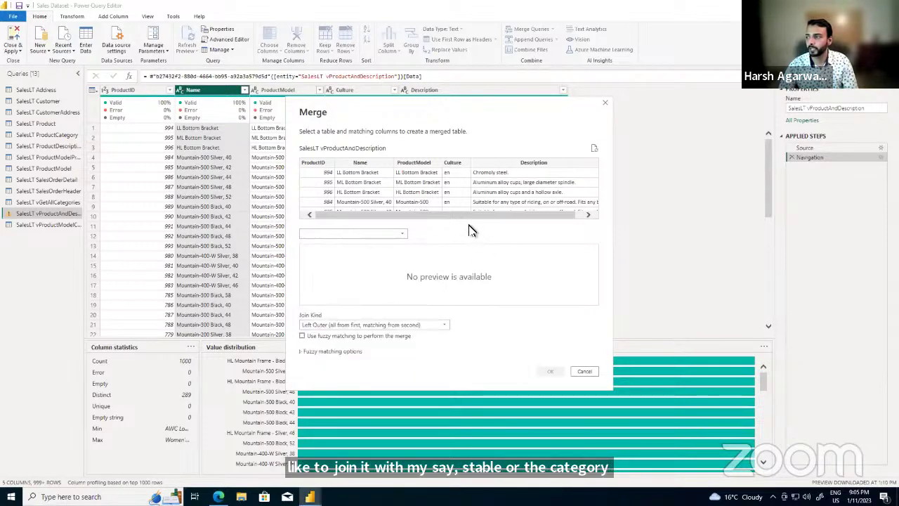
pyautogui.click(361, 324)
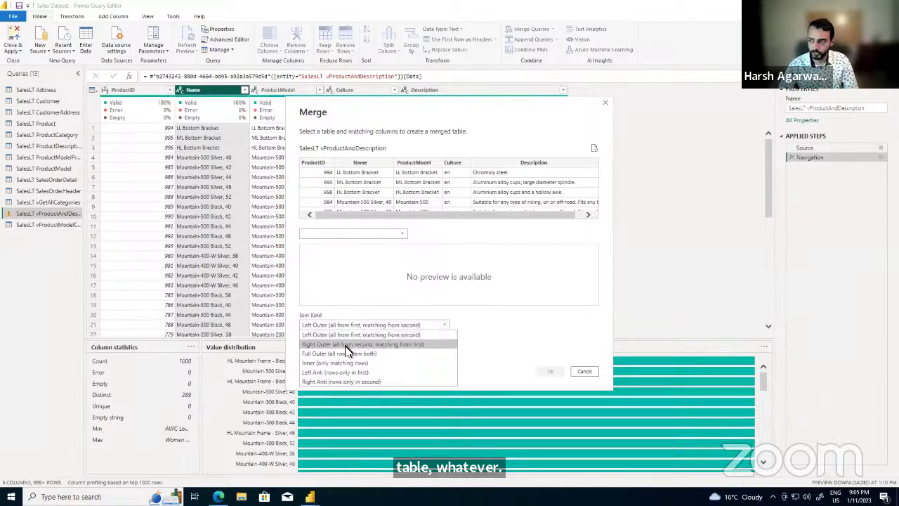
pyautogui.click(511, 350)
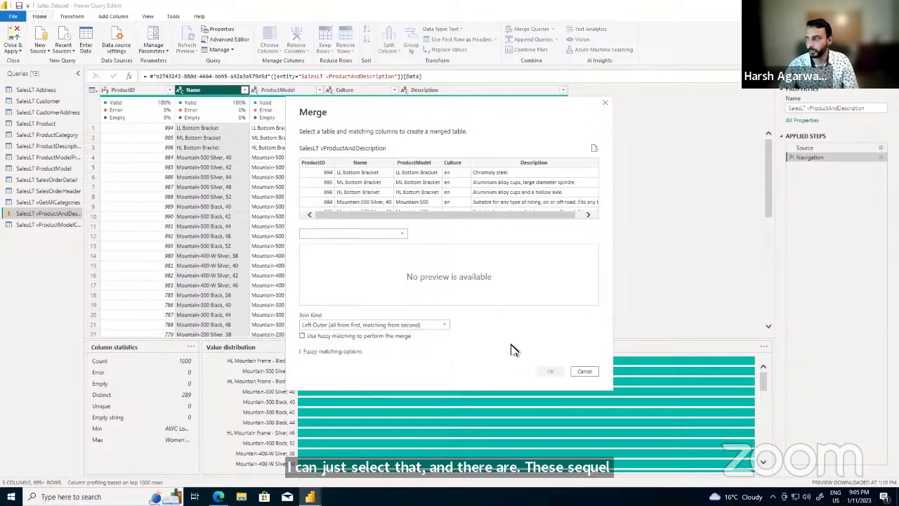
pyautogui.click(583, 372)
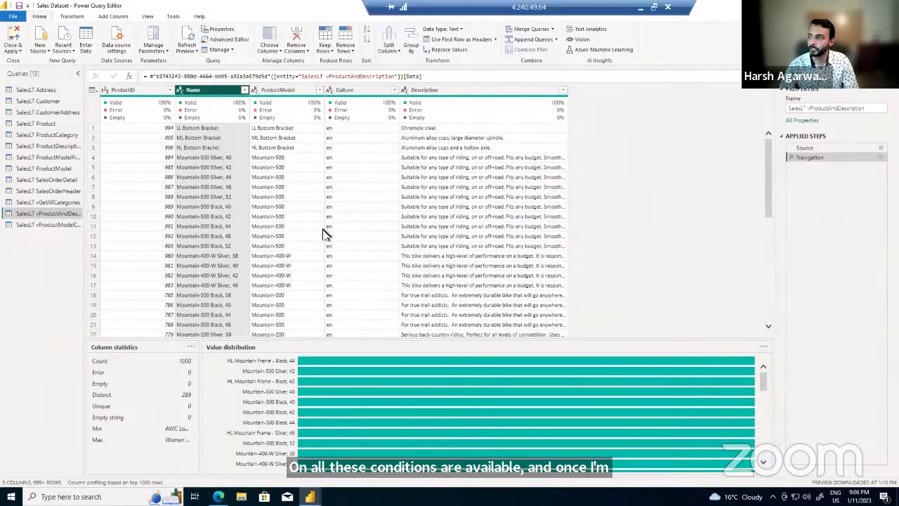
# - Return to the report window and look through the rows of the SalesLT SalesOrderDetail table in the data view
pyautogui.hotkey('alt', 'Tab')
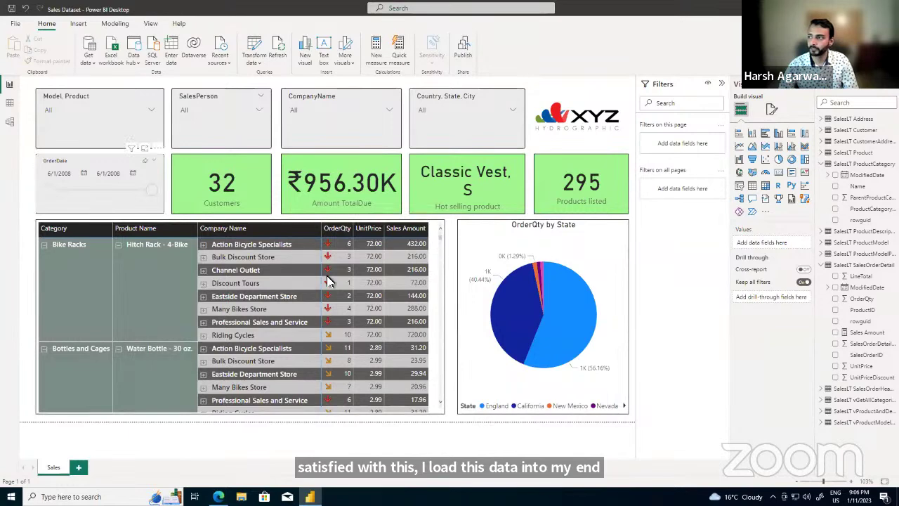
pyautogui.click(10, 103)
pyautogui.scroll(-15, 377, 271)
pyautogui.scroll(-5, 378, 270)
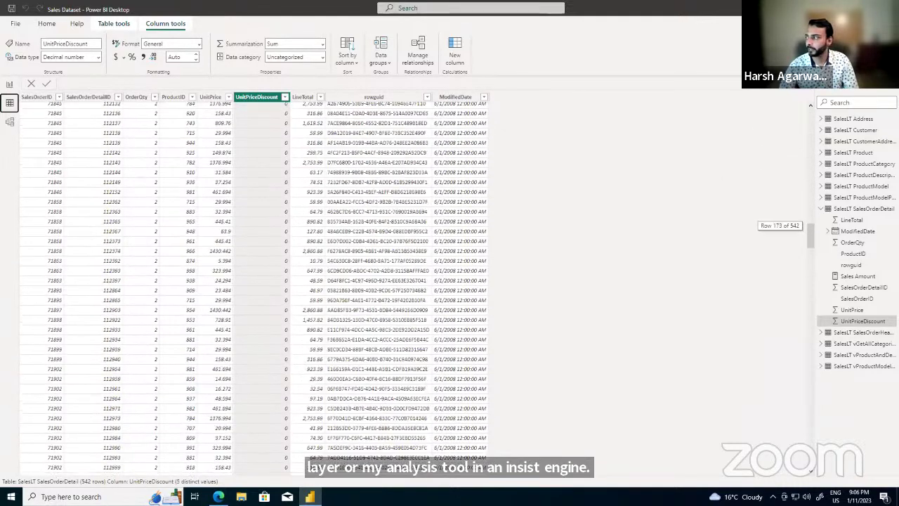
# - Inspect the SalesOrderID column and the filter value lists of ModifiedDate and ProductID in the SalesLT SalesOrderDetail table
pyautogui.click(860, 209)
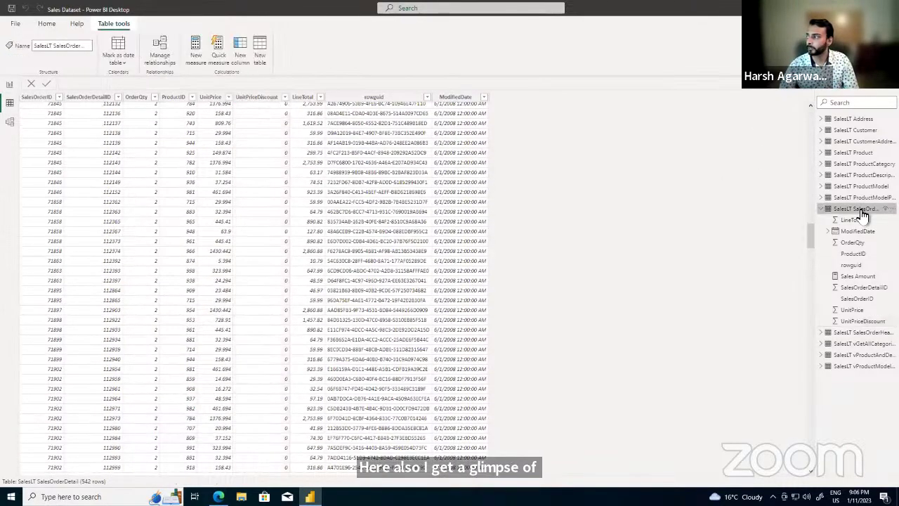
pyautogui.click(32, 98)
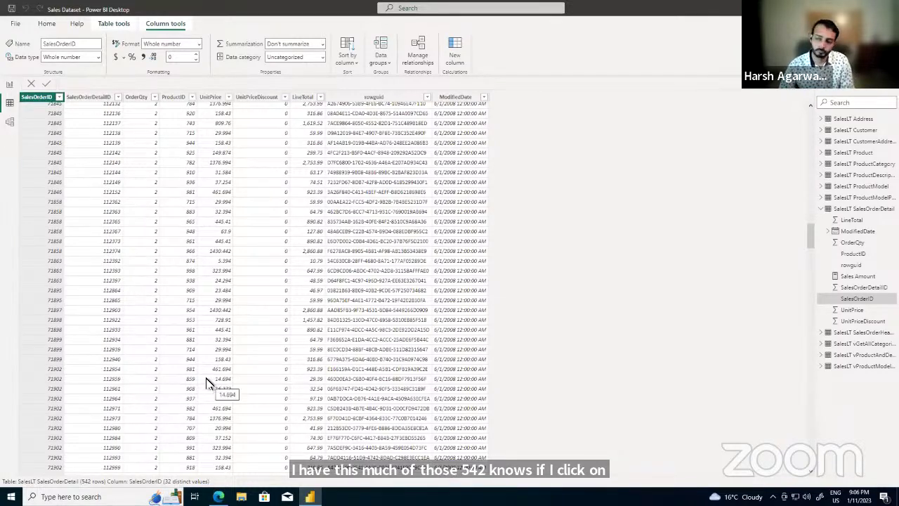
pyautogui.click(484, 97)
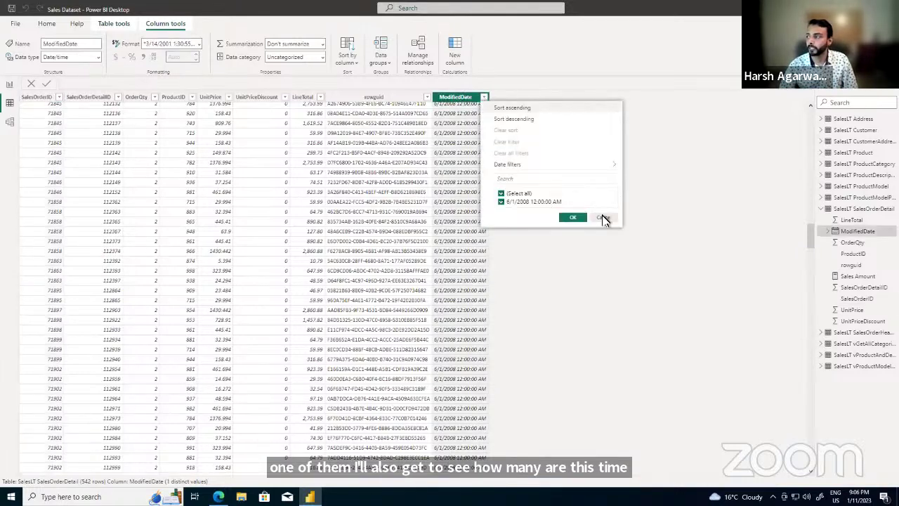
pyautogui.click(308, 102)
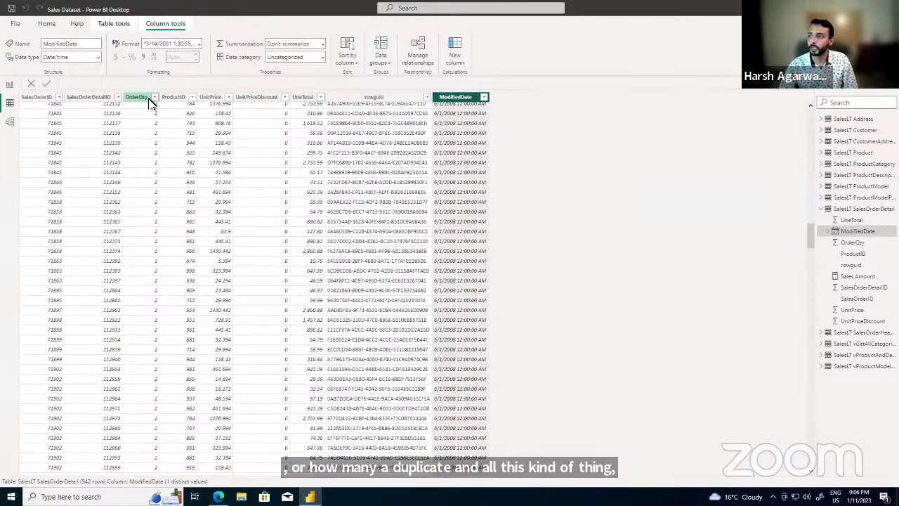
pyautogui.click(187, 97)
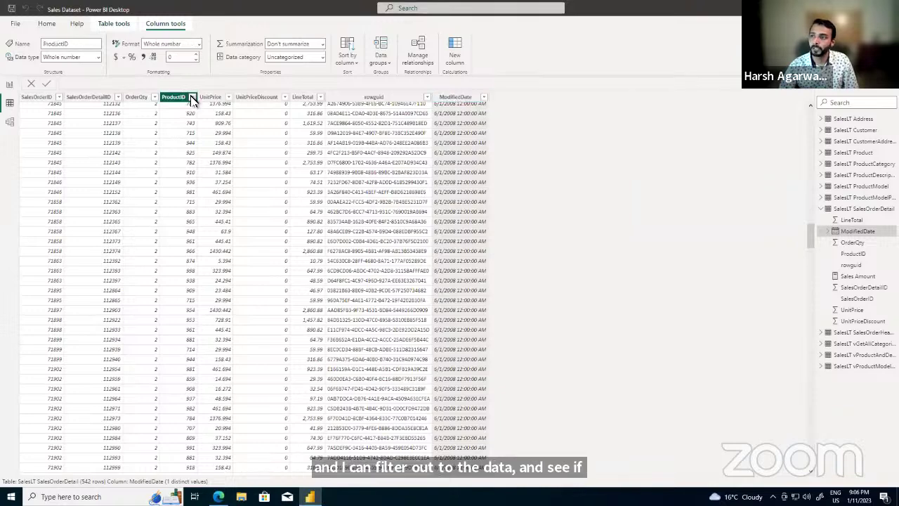
pyautogui.click(191, 98)
pyautogui.scroll(-5, 258, 308)
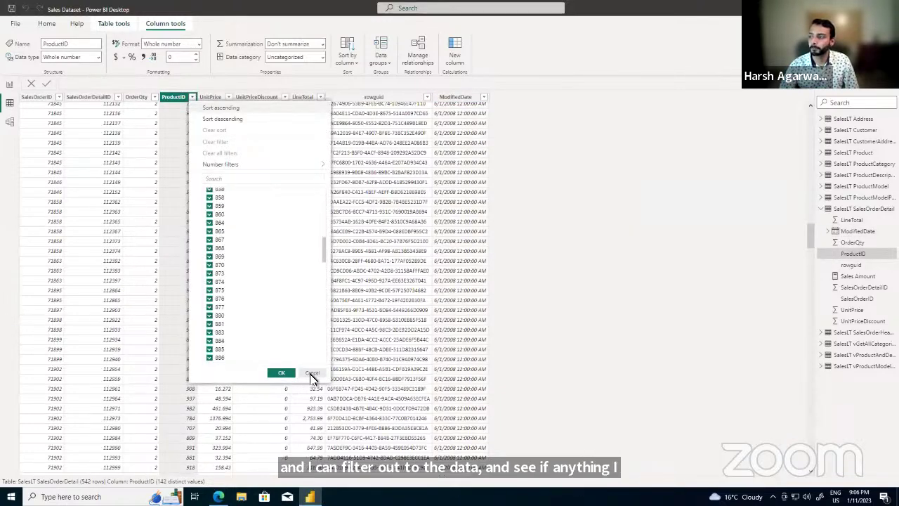
# - Close the ProductID filter list, switch to the model view and collapse the Properties pane
pyautogui.click(13, 121)
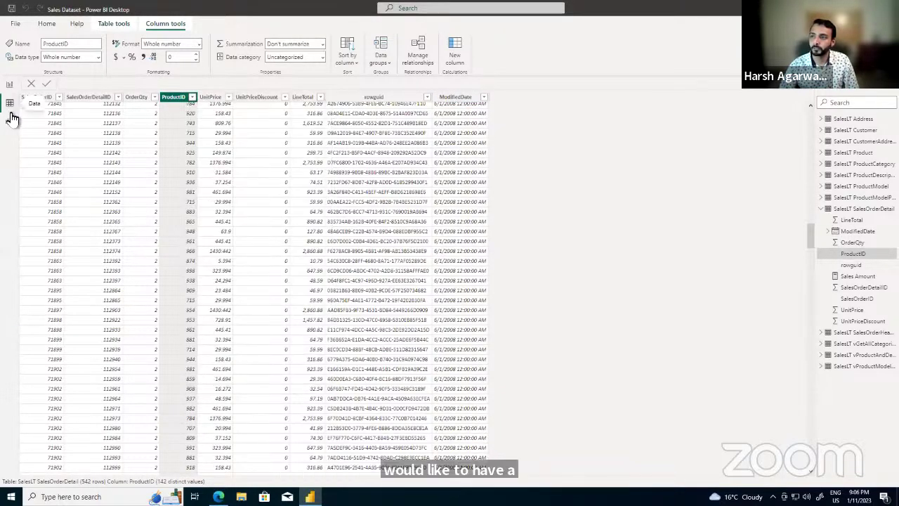
pyautogui.click(10, 125)
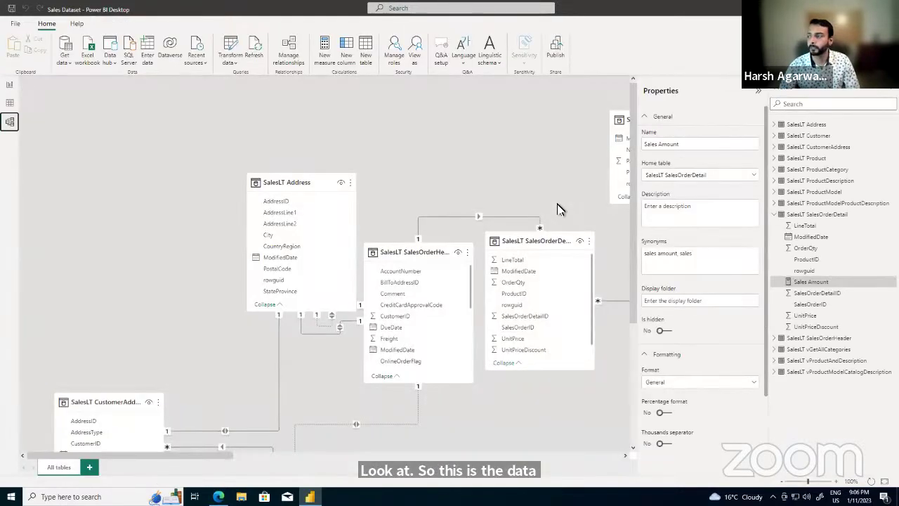
pyautogui.click(755, 91)
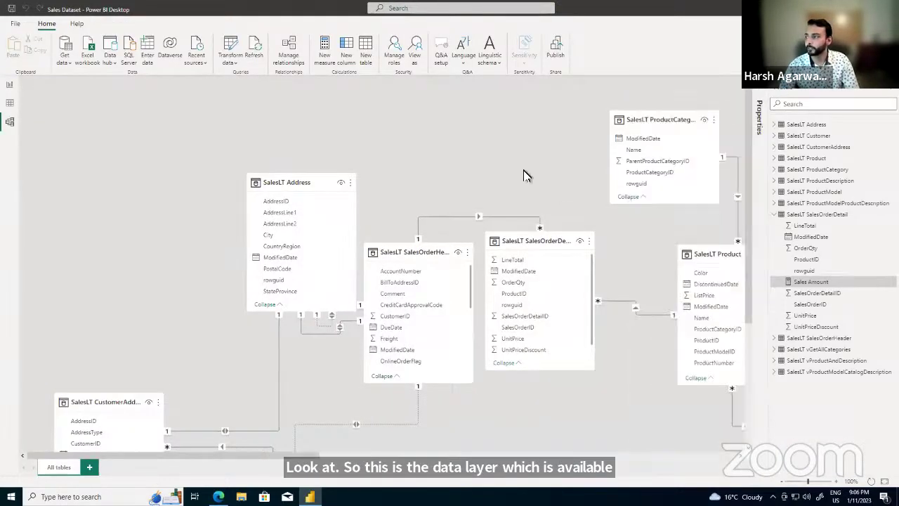
# - Examine the tables and relationship lines across the model diagram, from SalesLT Address through to the SalesLT view tables
pyautogui.scroll(-3, 525, 176)
pyautogui.hscroll(3, 318, 460)
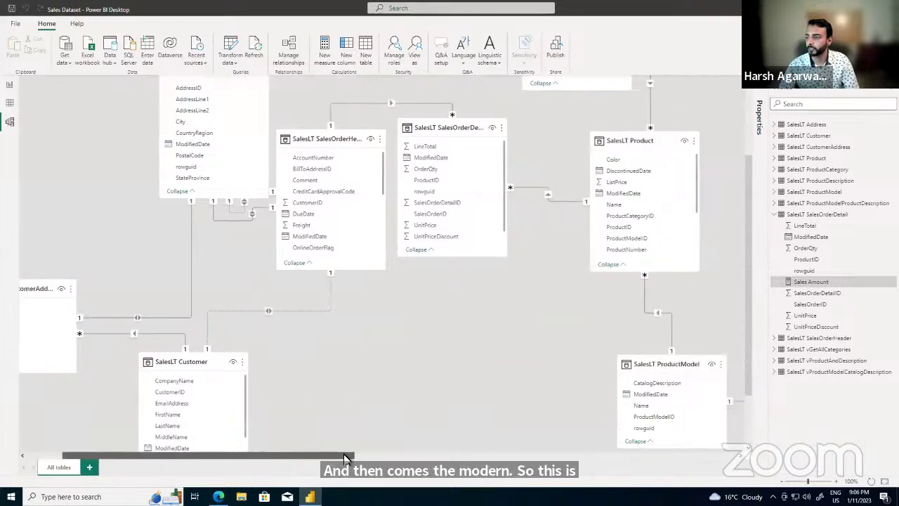
pyautogui.scroll(-2, 422, 378)
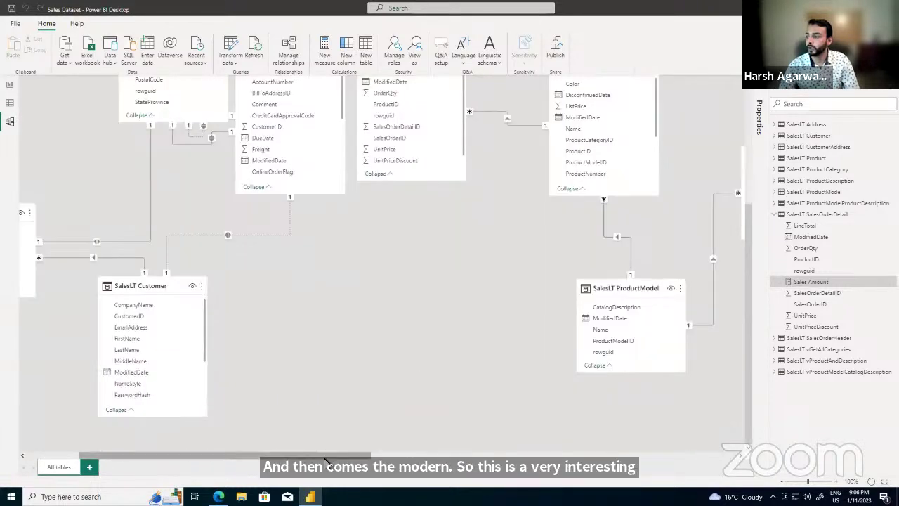
pyautogui.hscroll(5, 418, 452)
pyautogui.hscroll(3, 431, 449)
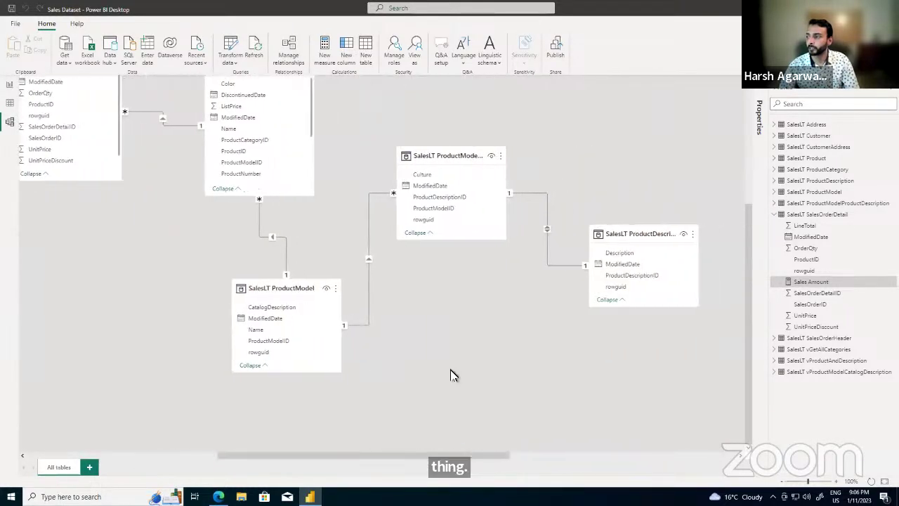
pyautogui.scroll(5, 452, 373)
pyautogui.scroll(-5, 452, 373)
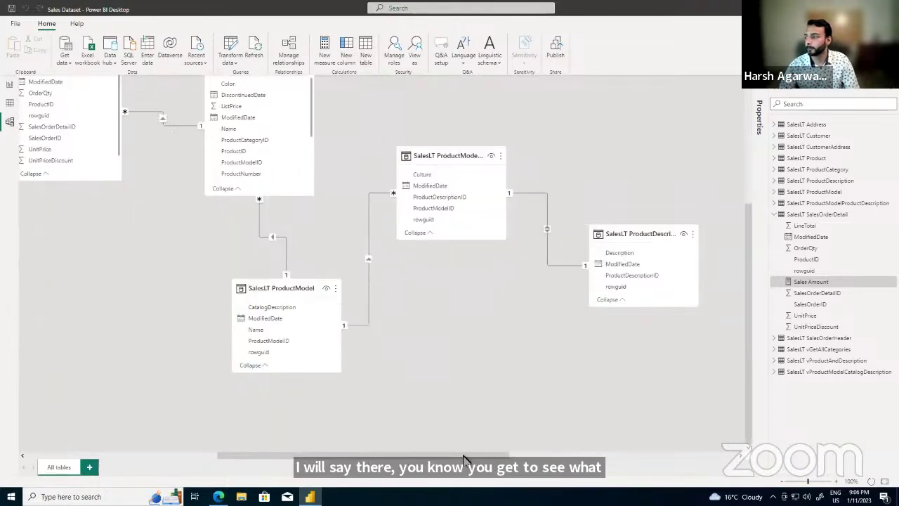
pyautogui.hscroll(5, 500, 452)
pyautogui.hscroll(6, 557, 451)
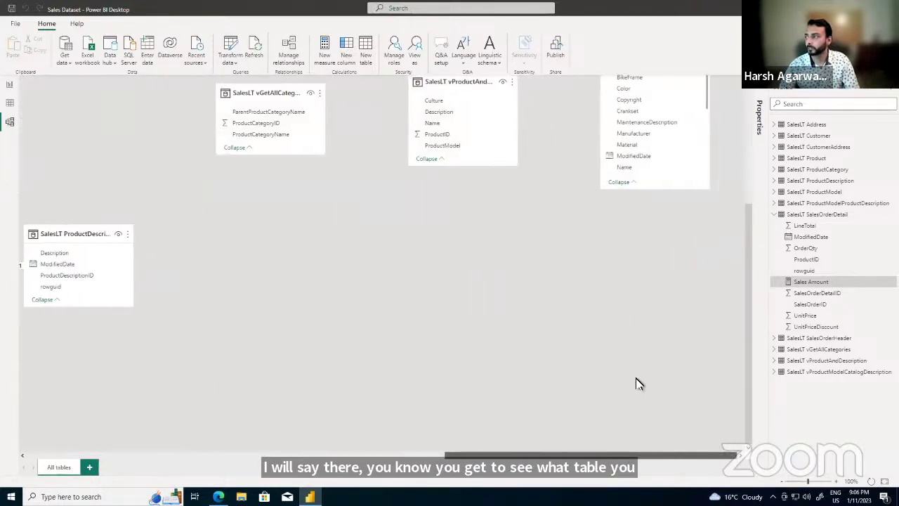
pyautogui.scroll(4, 546, 345)
# - Examine how SalesLT SalesOrderHeader connects to SalesOrderDetail, Address and Customer, and look through the SalesOrderHeader fields
pyautogui.moveTo(558, 456); pyautogui.dragTo(201, 435)
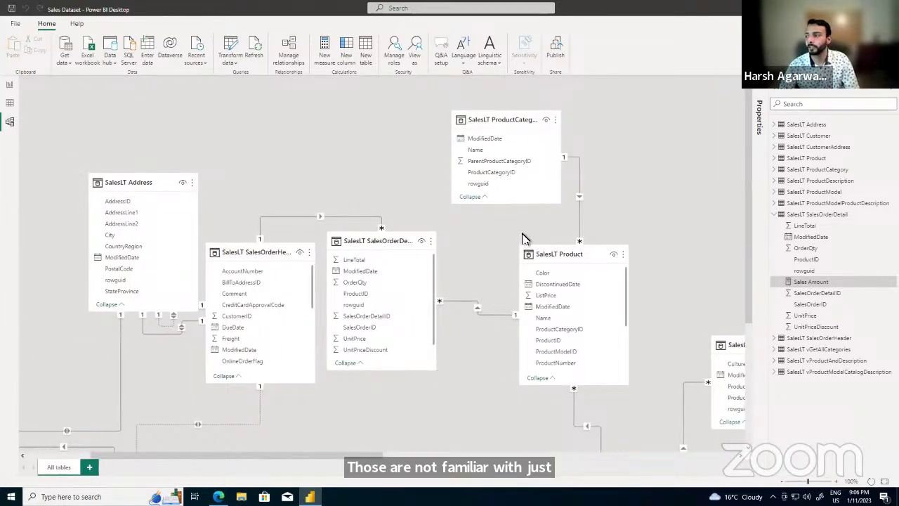
pyautogui.scroll(-3, 522, 239)
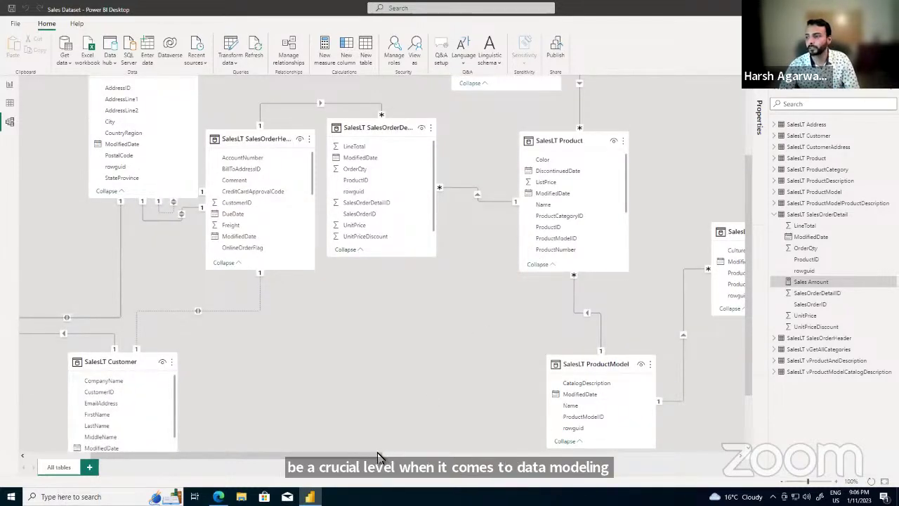
pyautogui.hscroll(-3, 245, 456)
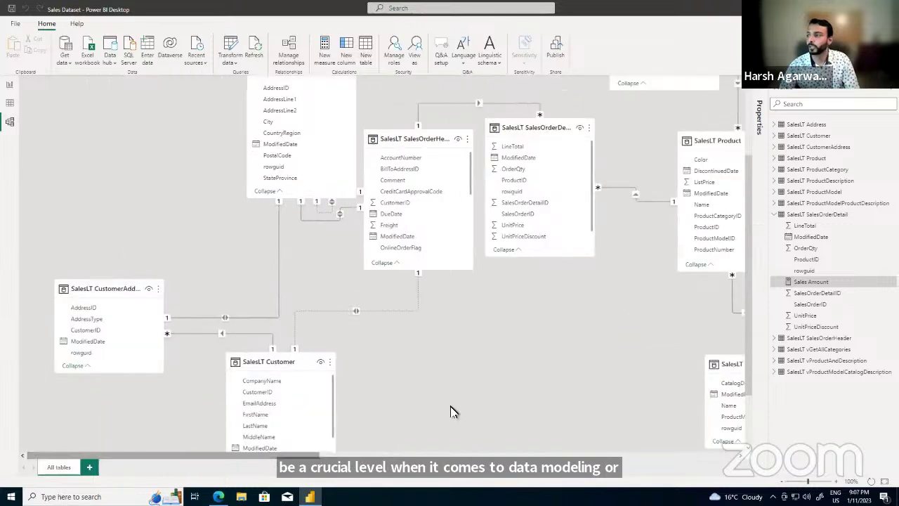
pyautogui.scroll(2, 456, 406)
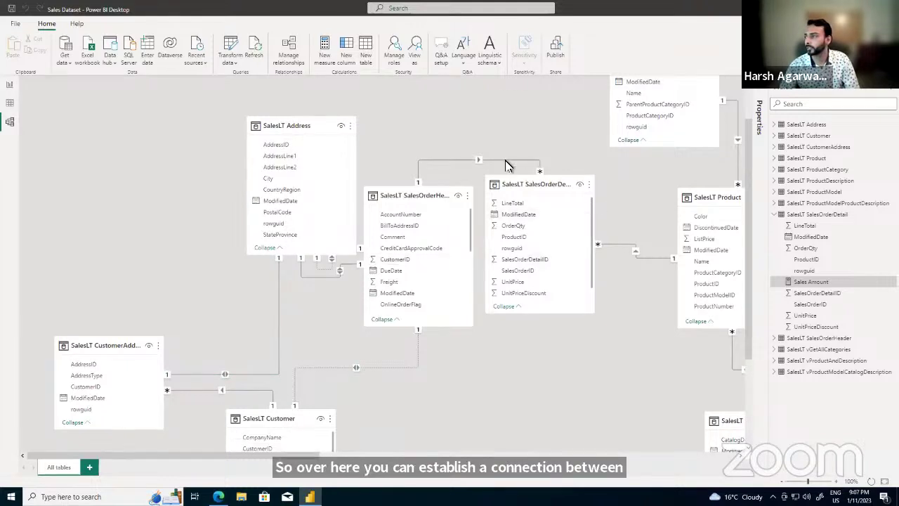
pyautogui.scroll(-3, 442, 281)
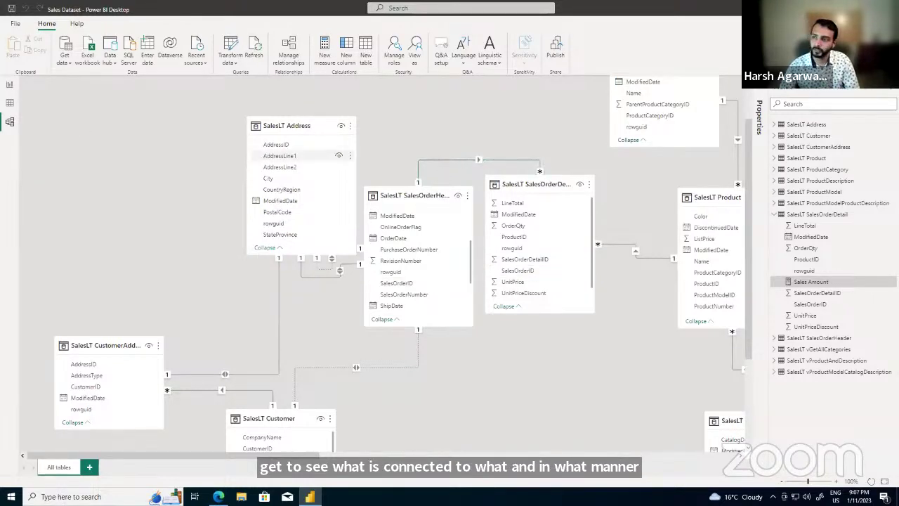
# - Return to the report view, show the Sales Amount measure's DAX formula and highlight its OrderQty and UnitPrice columns
pyautogui.click(10, 85)
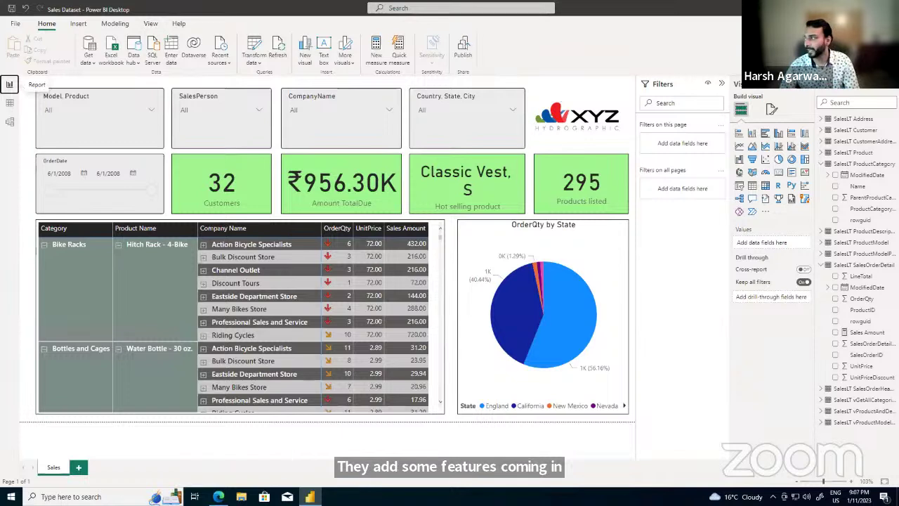
pyautogui.click(848, 335)
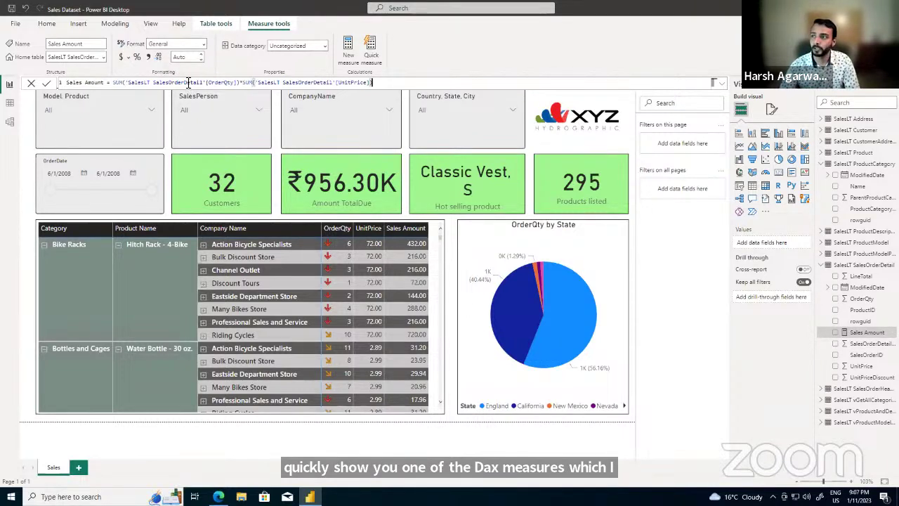
pyautogui.doubleClick(219, 82)
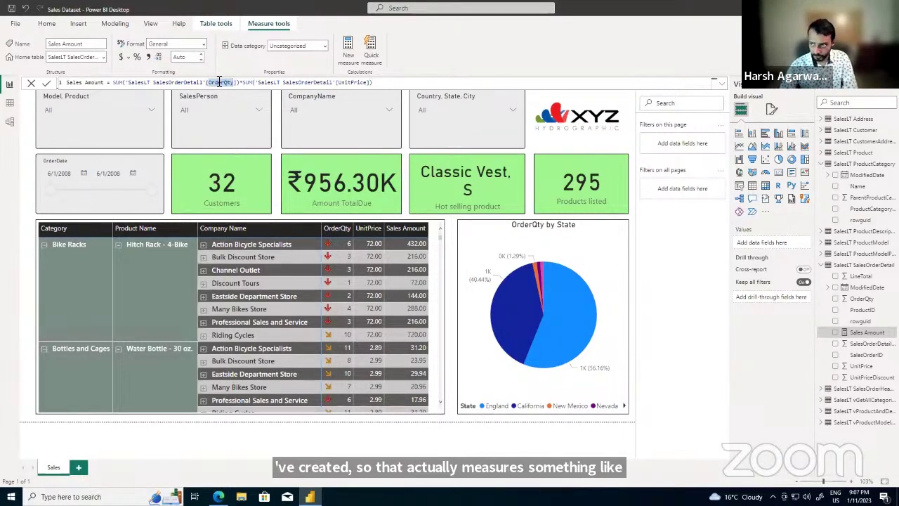
pyautogui.doubleClick(355, 82)
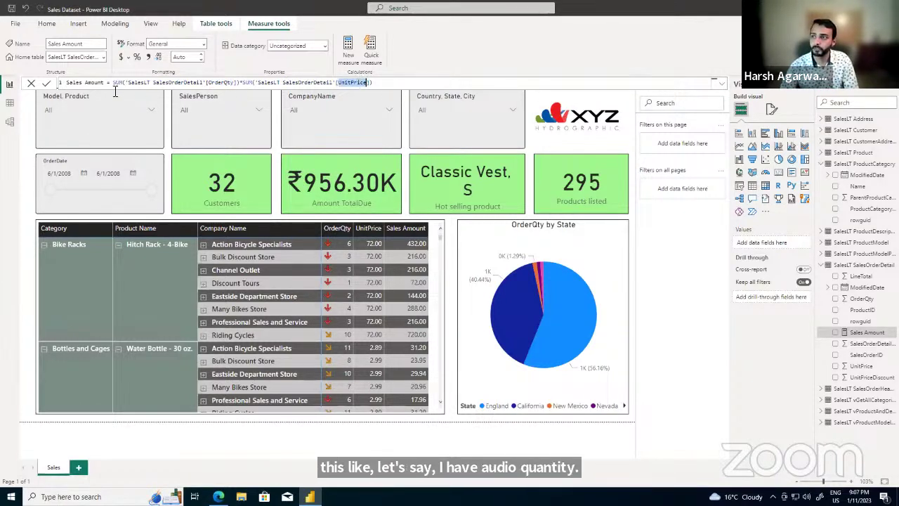
pyautogui.doubleClick(76, 82)
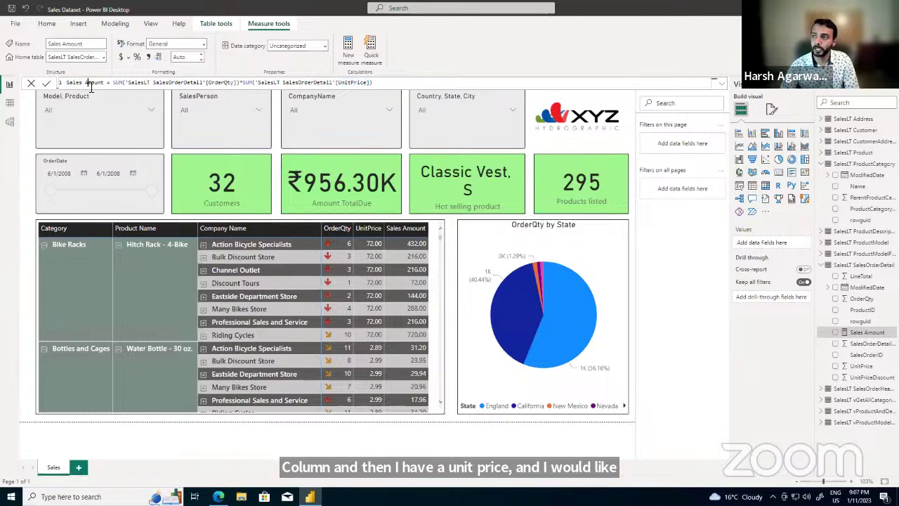
pyautogui.tripleClick(91, 83)
pyautogui.click(110, 83)
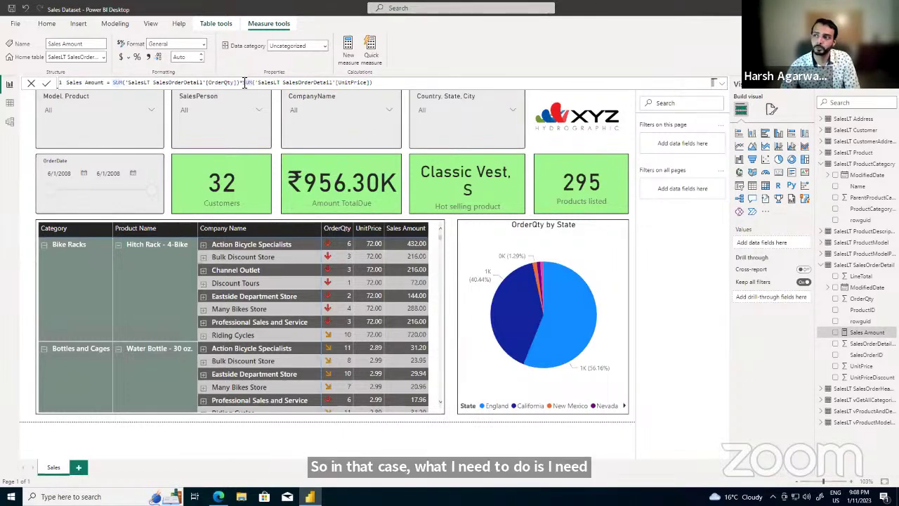
# - Review the two SUM terms of the Sales Amount formula by moving the text cursor through it, and close the formula
pyautogui.write('*')
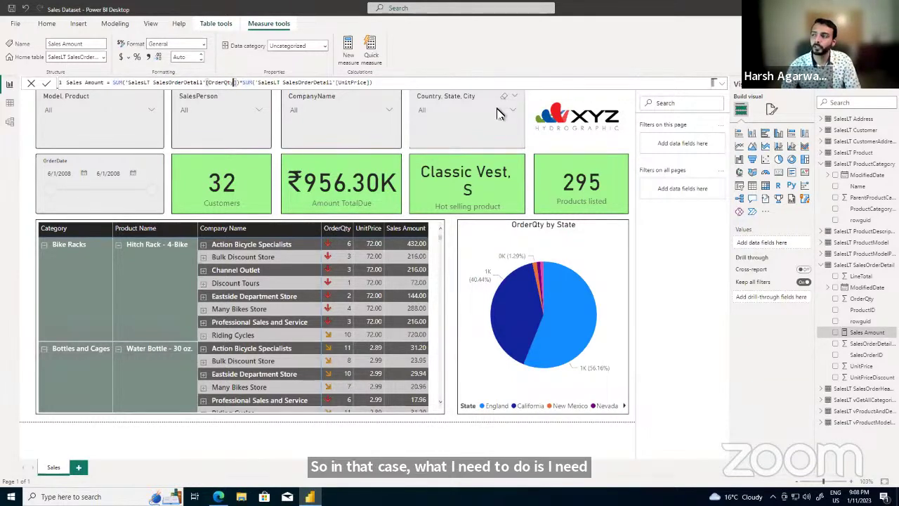
pyautogui.press('Left')
pyautogui.press('Left')
pyautogui.press('Left')
pyautogui.press('Left')
pyautogui.press('Left')
pyautogui.press('Left')
pyautogui.press('Left')
pyautogui.press('Left')
pyautogui.press('Left')
pyautogui.press('Left')
pyautogui.press('Left')
pyautogui.press('Left')
pyautogui.press('Left')
pyautogui.press('Left')
pyautogui.press('Left')
pyautogui.press('Left')
pyautogui.press('Left')
pyautogui.press('Left')
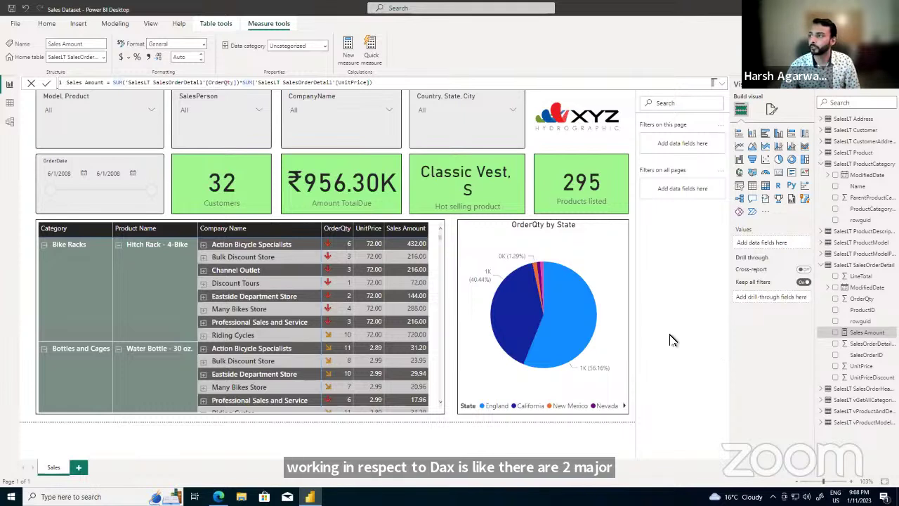
pyautogui.click(577, 449)
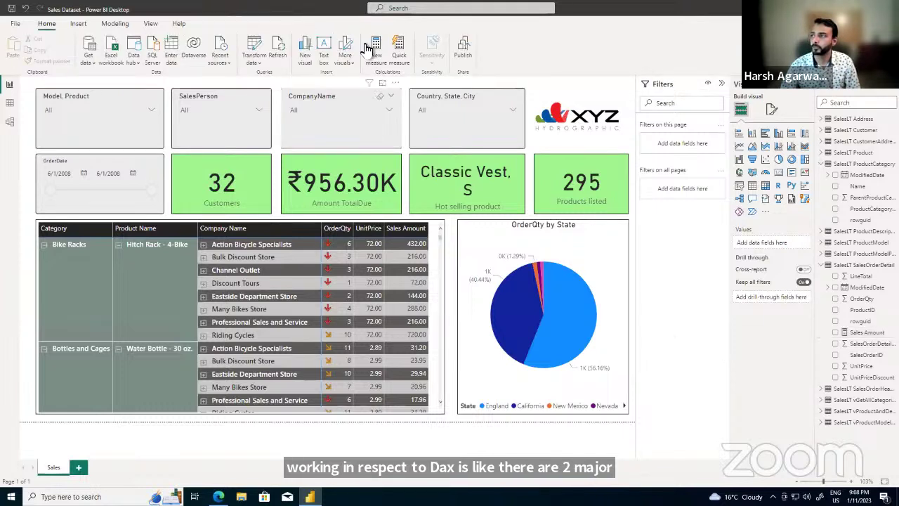
# - Look over the measure creation options and show the properties of the OrderQty column in SalesLT SalesOrderDetail
pyautogui.click(78, 25)
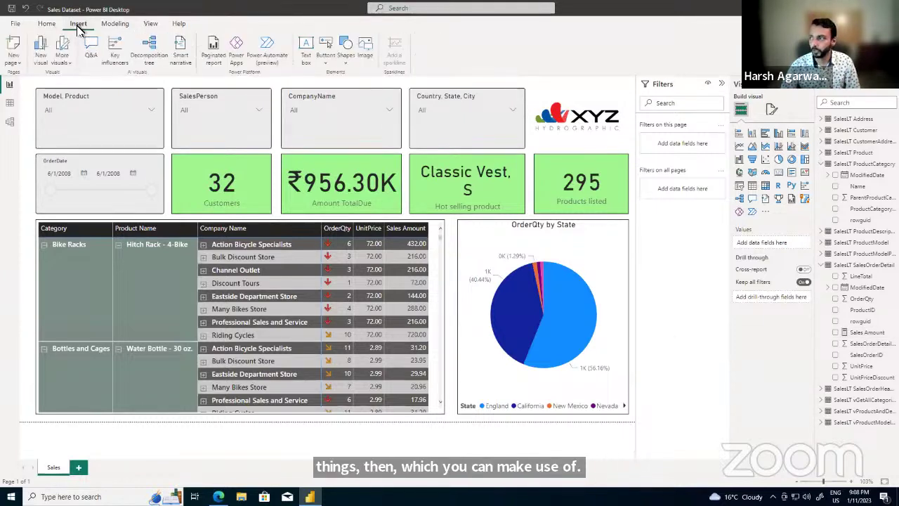
pyautogui.click(46, 24)
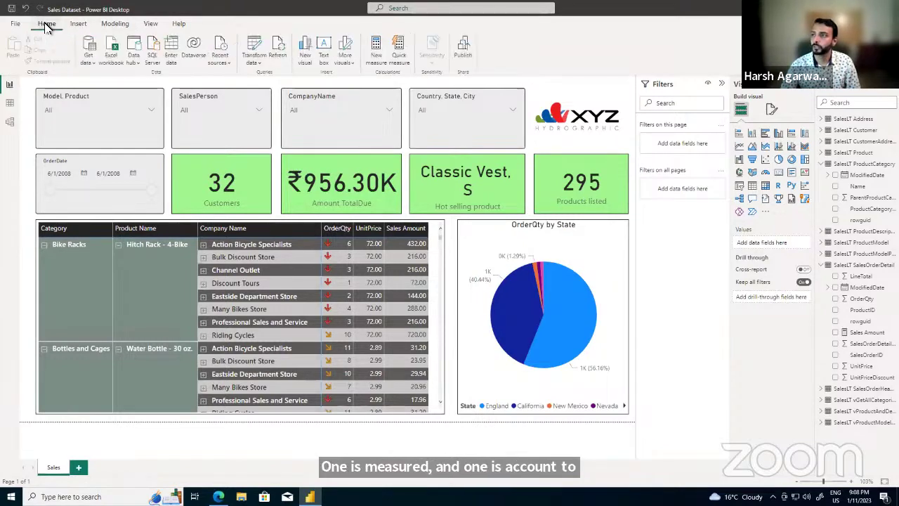
pyautogui.click(843, 300)
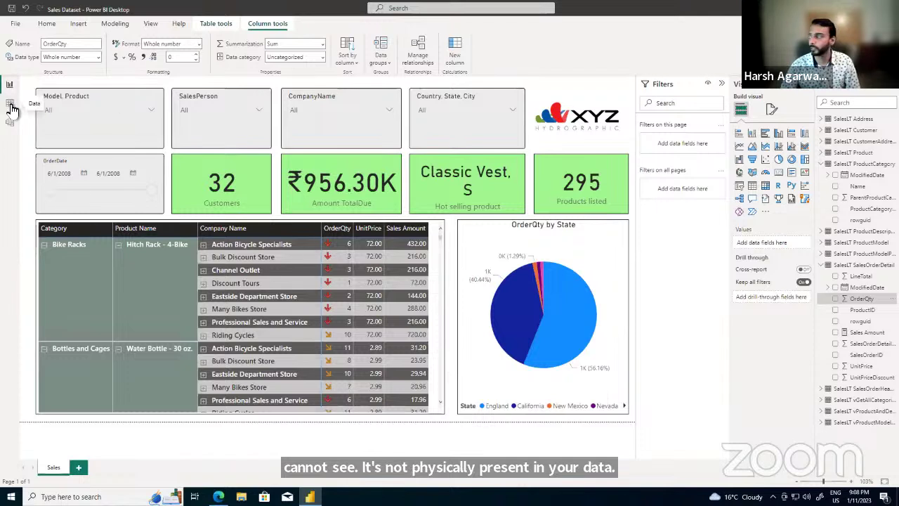
pyautogui.click(824, 131)
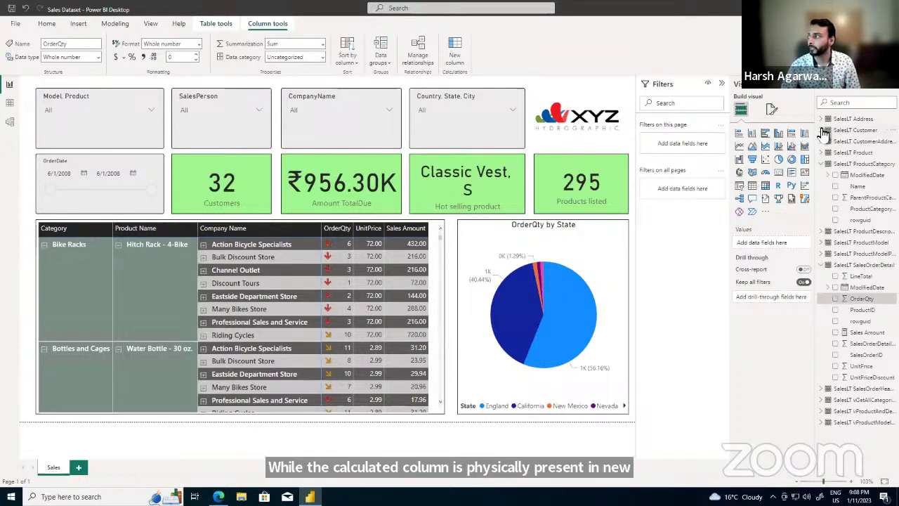
# - Show the SalesLT Customer table in the data view and select its FirstName column
pyautogui.click(10, 104)
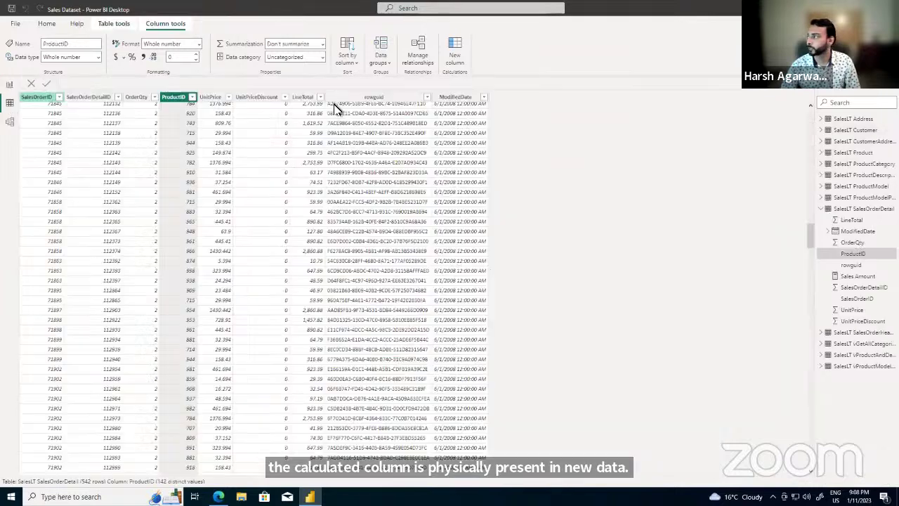
pyautogui.click(851, 131)
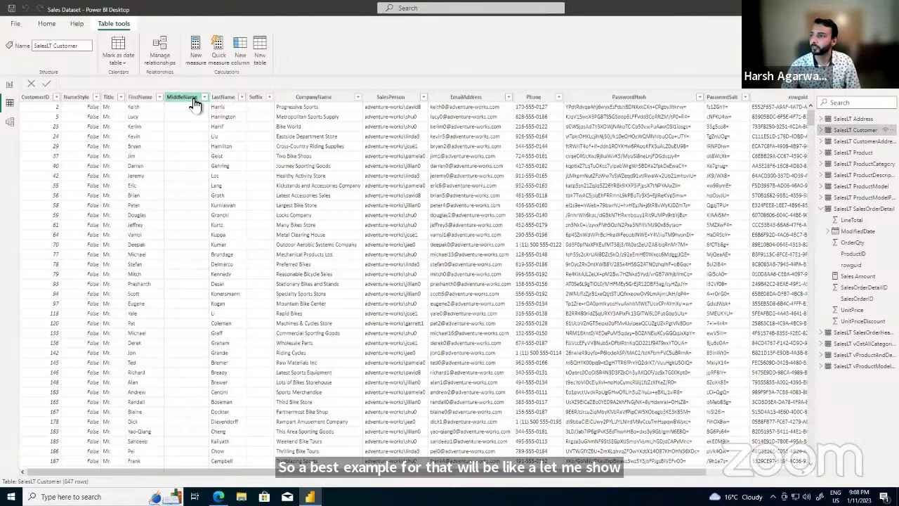
pyautogui.click(142, 98)
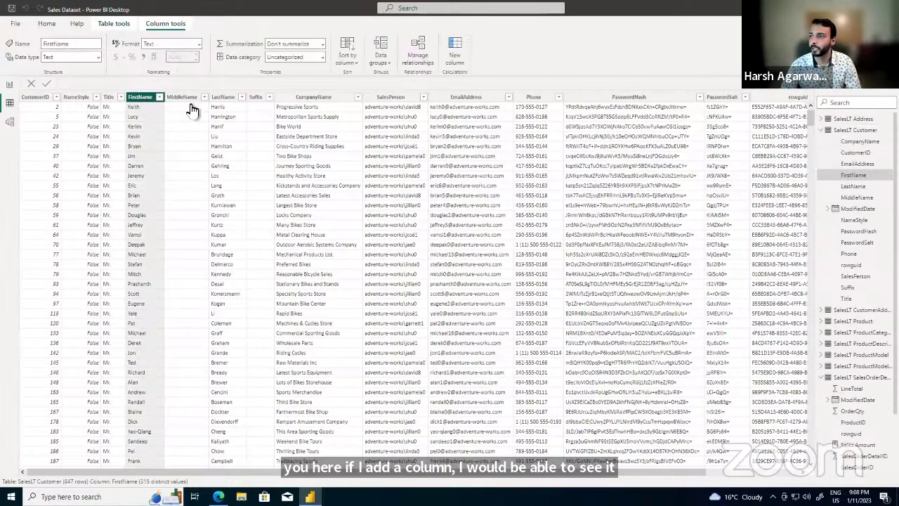
# - Add the calculated column fullname = 'SalesLT Customer'[FirstName] & 'SalesLT Customer'[LastName] to the SalesLT Customer table and look through its rows
pyautogui.click(224, 98)
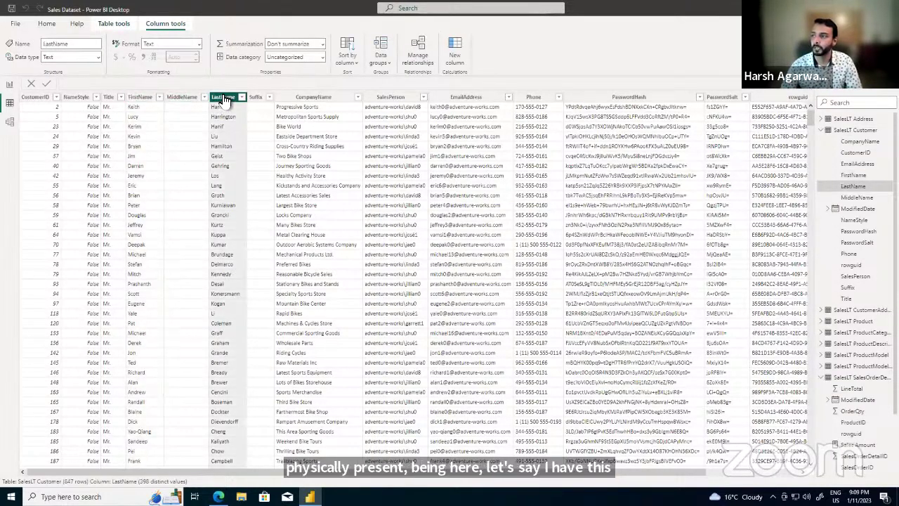
pyautogui.click(149, 98)
pyautogui.click(222, 100)
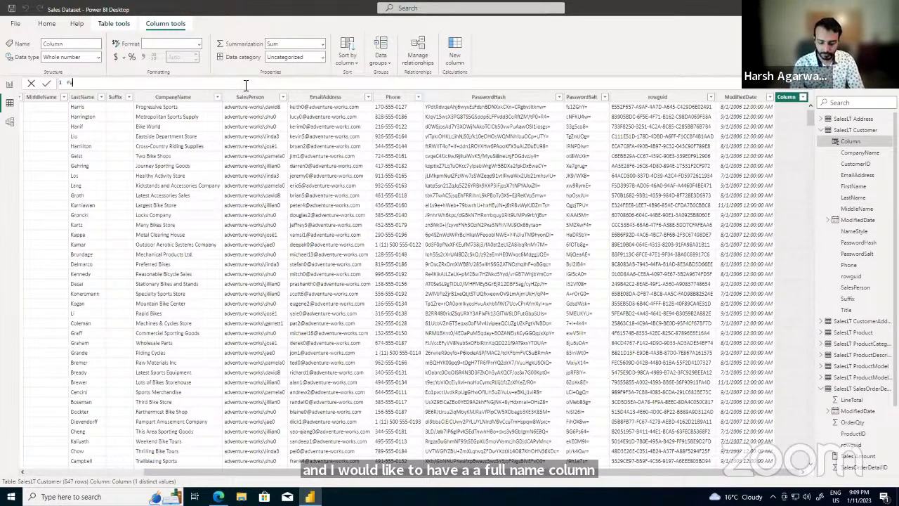
pyautogui.write('m')
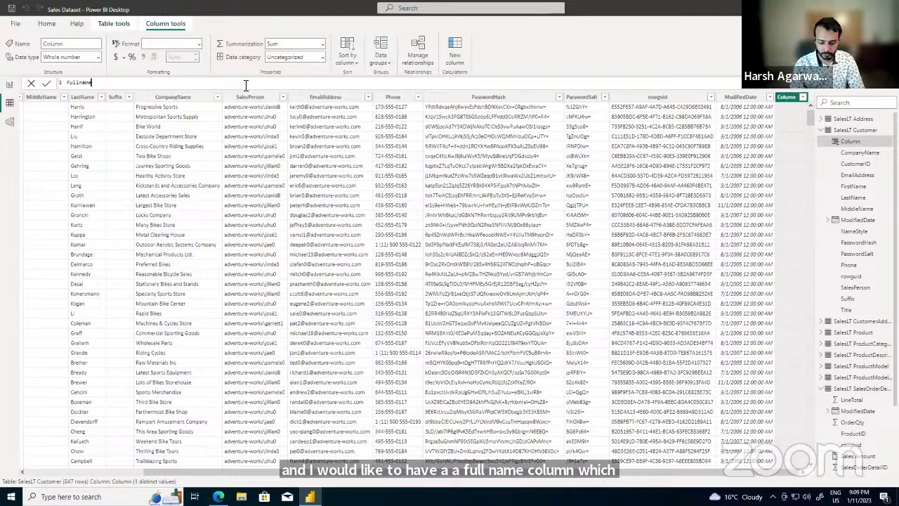
pyautogui.write('e= fir')
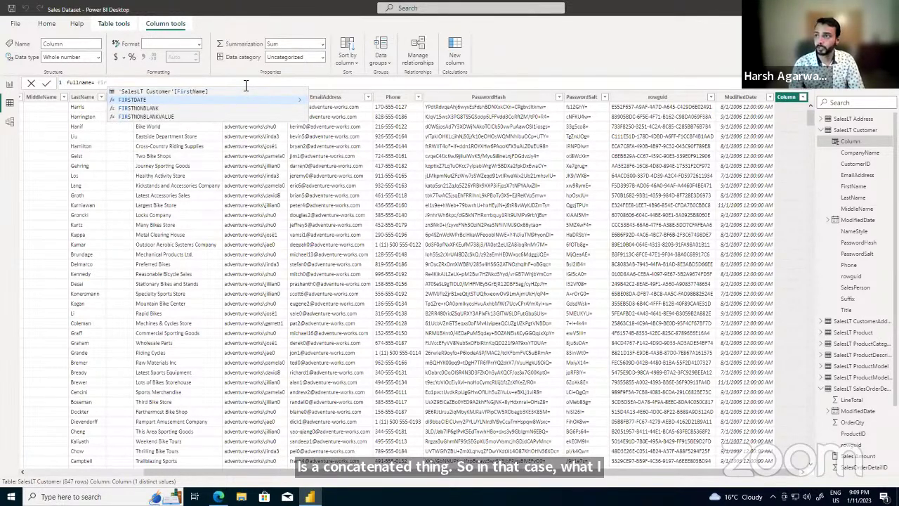
pyautogui.press('Up')
pyautogui.press('Tab')
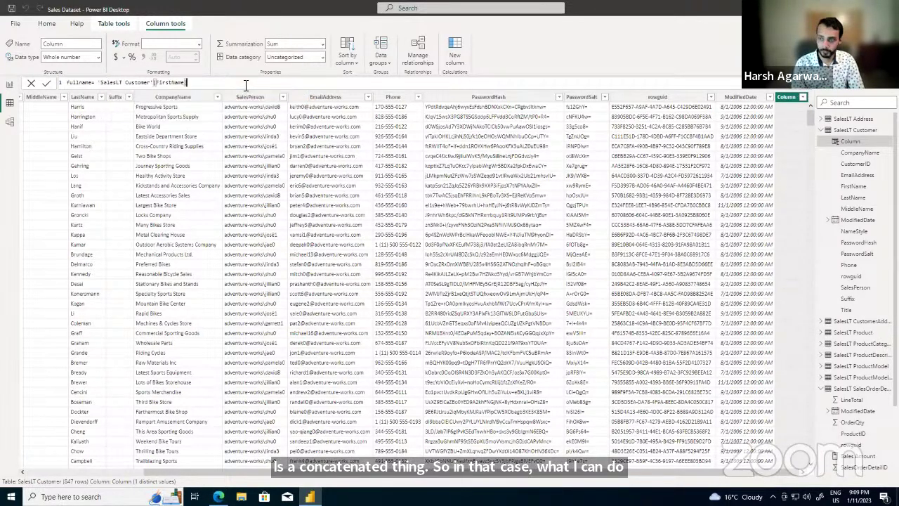
pyautogui.write('& L')
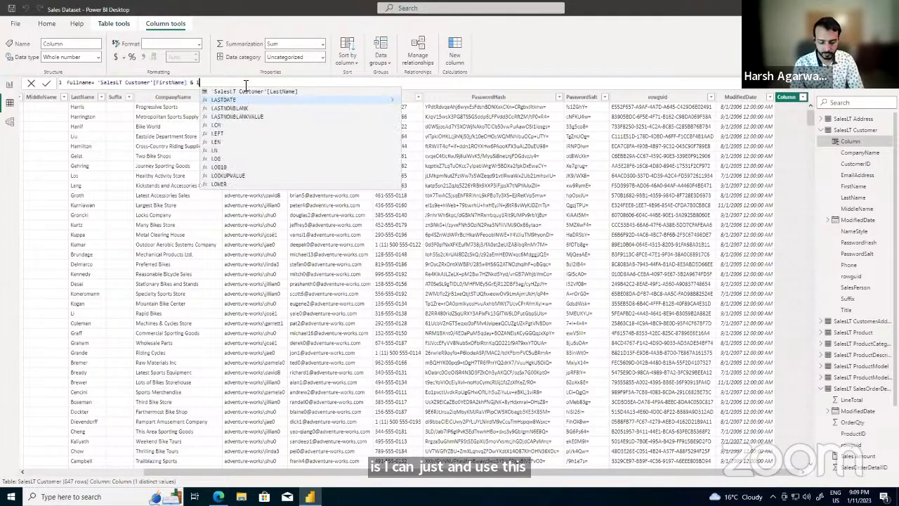
pyautogui.write('as')
pyautogui.press('Up')
pyautogui.press('Tab')
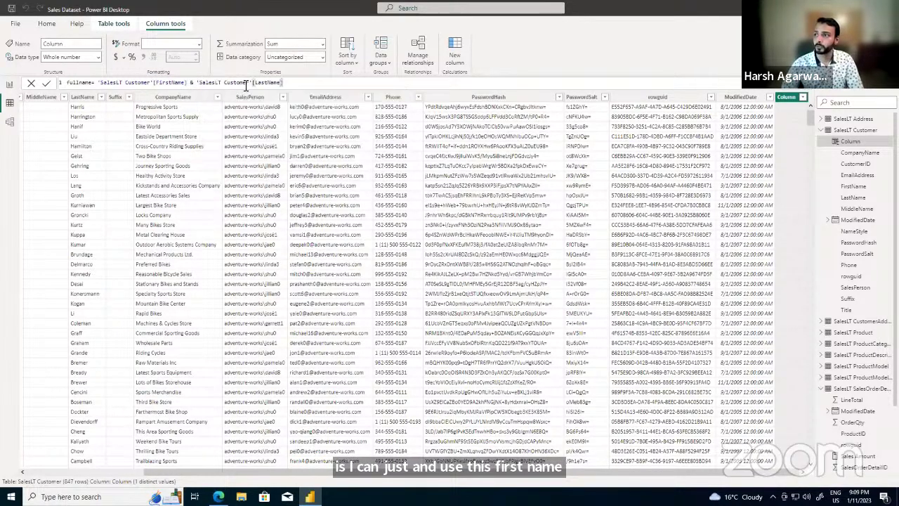
pyautogui.press('Return')
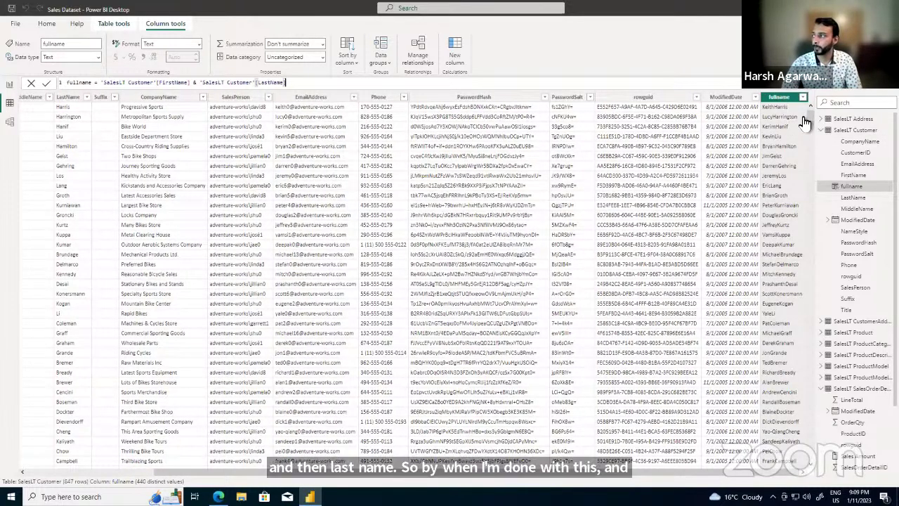
pyautogui.scroll(-10, 793, 309)
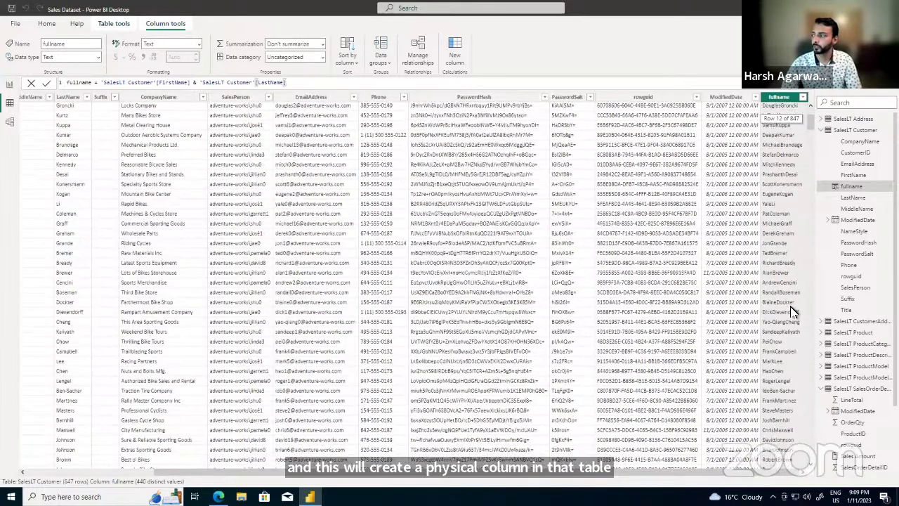
pyautogui.scroll(-20, 792, 309)
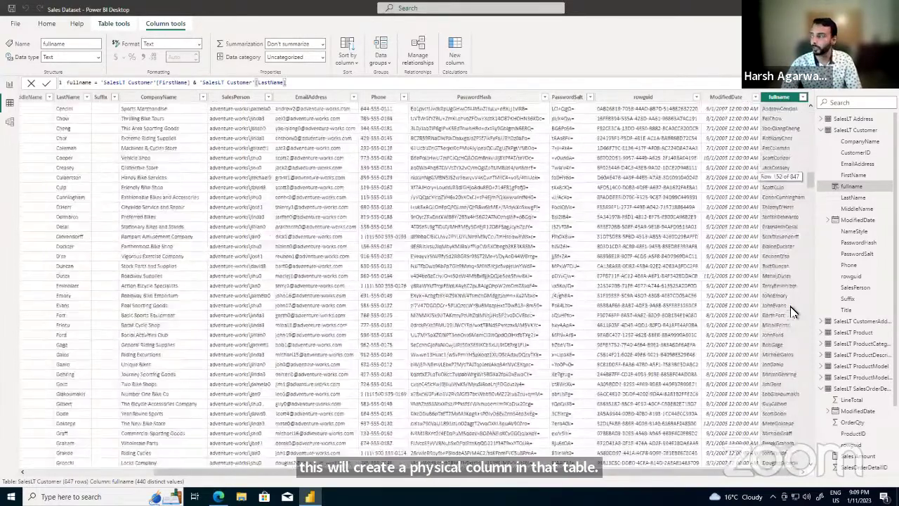
pyautogui.scroll(-2, 790, 312)
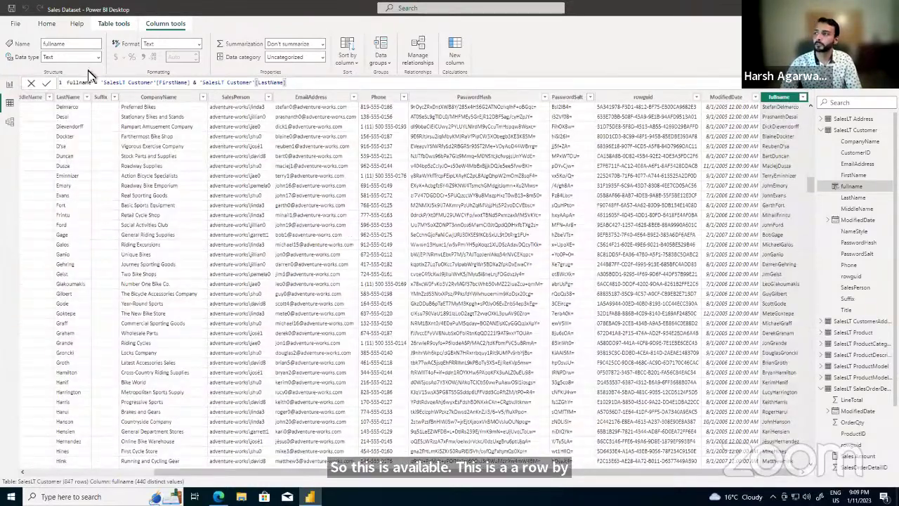
# - Return to the report view and show the properties of the Sales Amount measure in SalesLT SalesOrderDetail
pyautogui.click(10, 84)
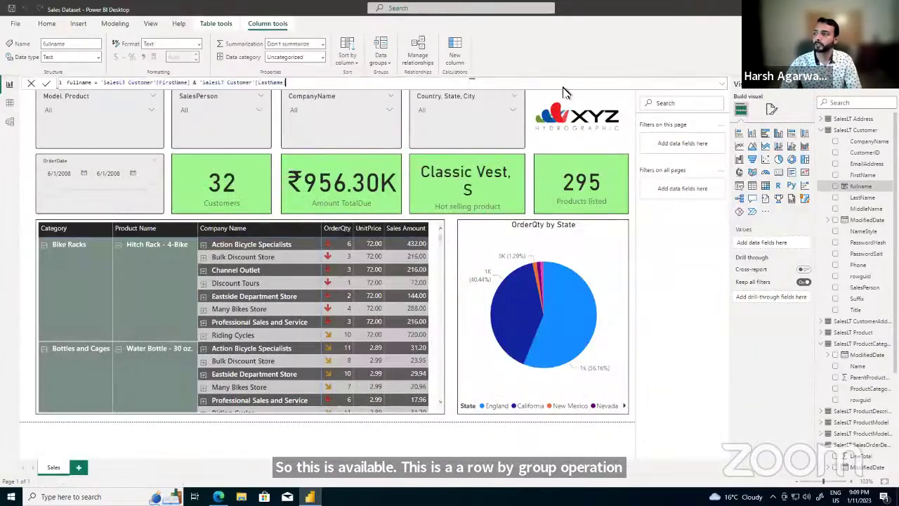
pyautogui.scroll(-3, 853, 377)
pyautogui.click(854, 376)
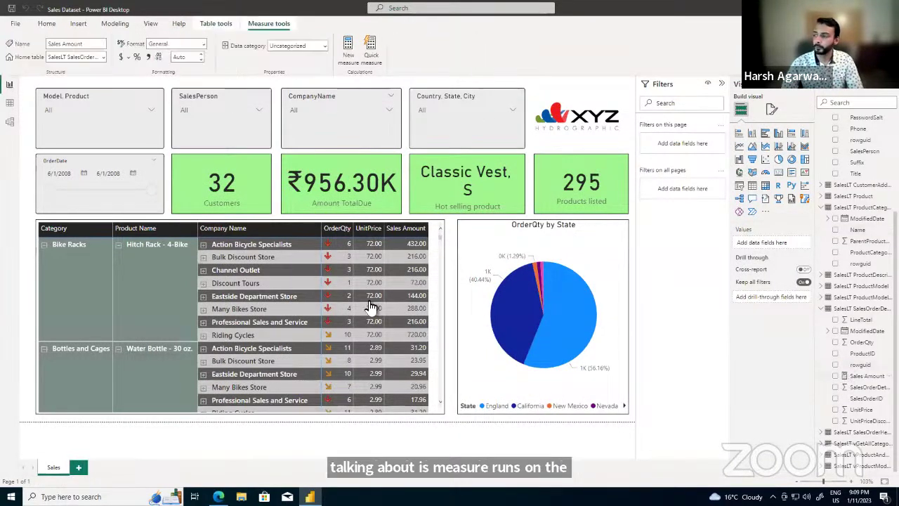
# - Look through the Category, Product Name and Company Name rows of the sales matrix with their OrderQty, UnitPrice and Sales Amount values
pyautogui.click(443, 298)
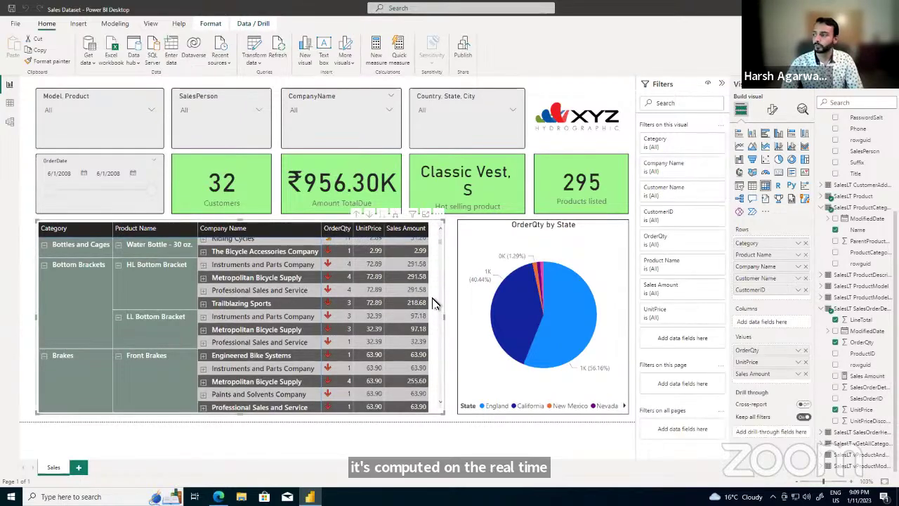
pyautogui.scroll(5, 433, 303)
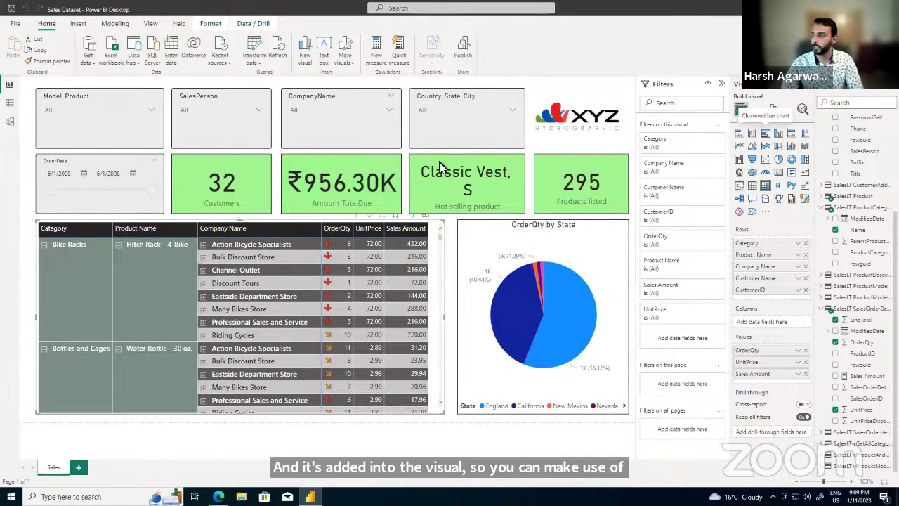
pyautogui.click(508, 85)
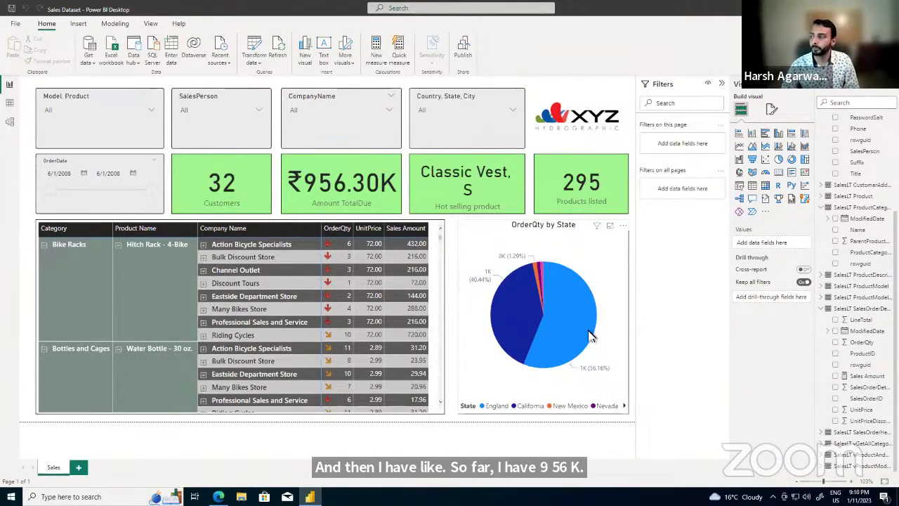
pyautogui.scroll(-8, 404, 277)
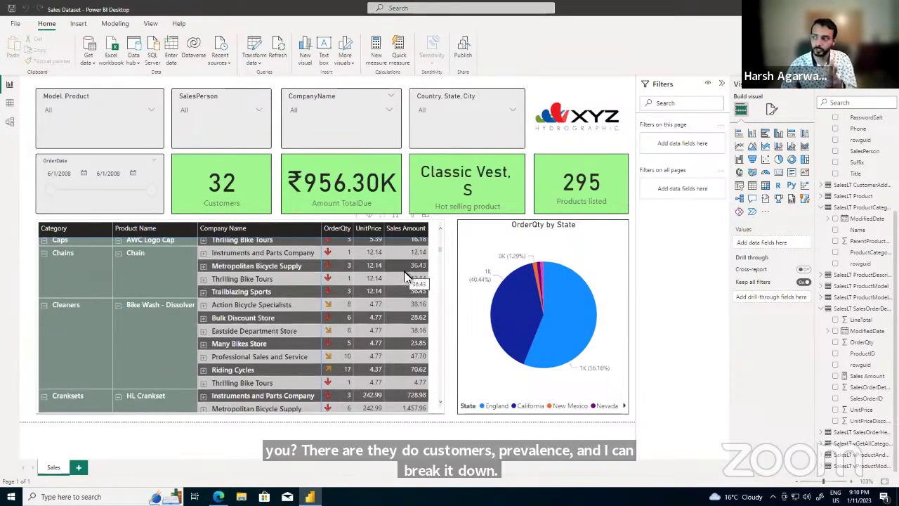
pyautogui.scroll(5, 404, 275)
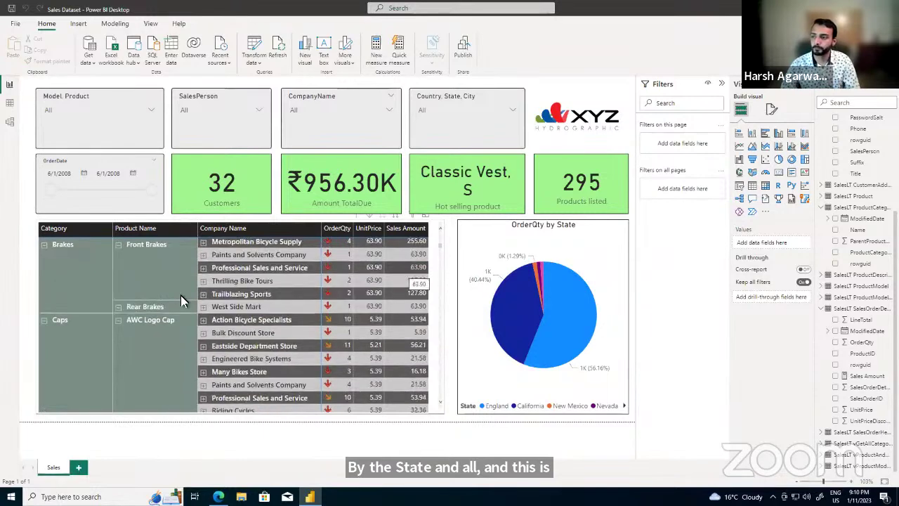
pyautogui.scroll(2, 180, 302)
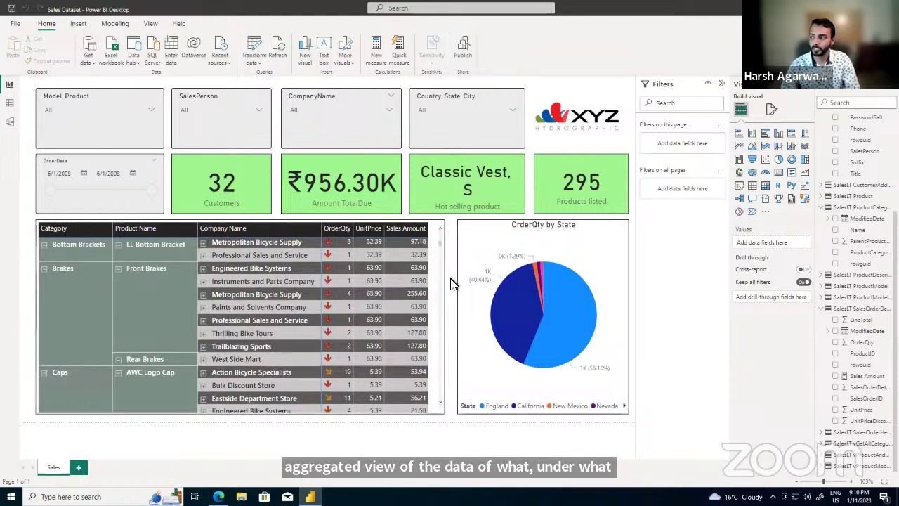
# - Save the report's changes, and view the available publish destinations without publishing
pyautogui.click(464, 54)
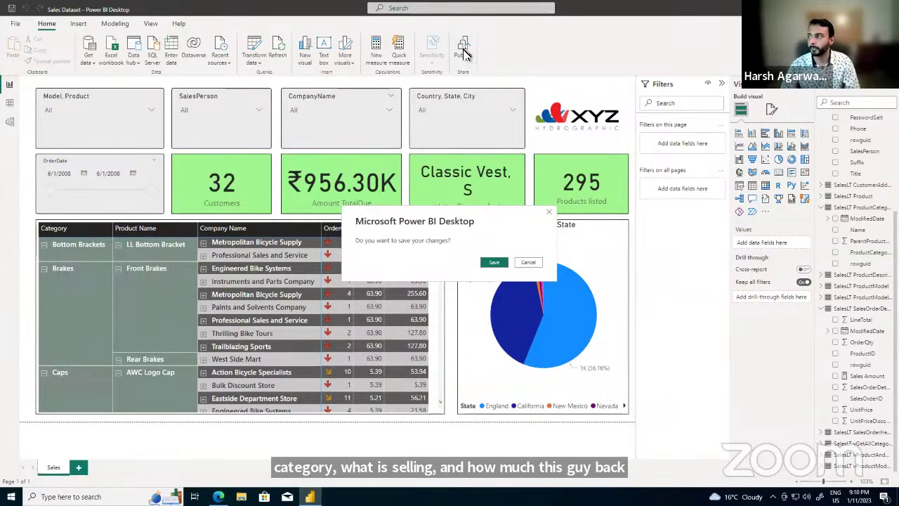
pyautogui.click(494, 263)
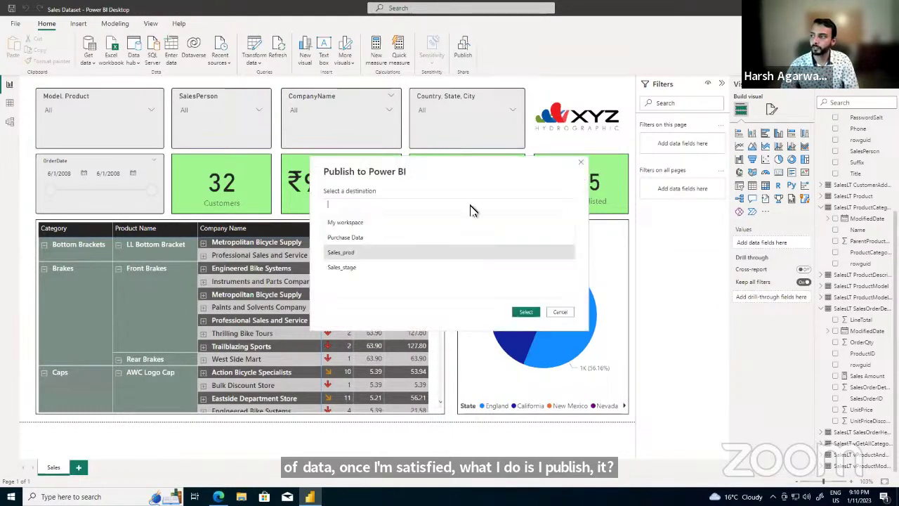
pyautogui.click(561, 314)
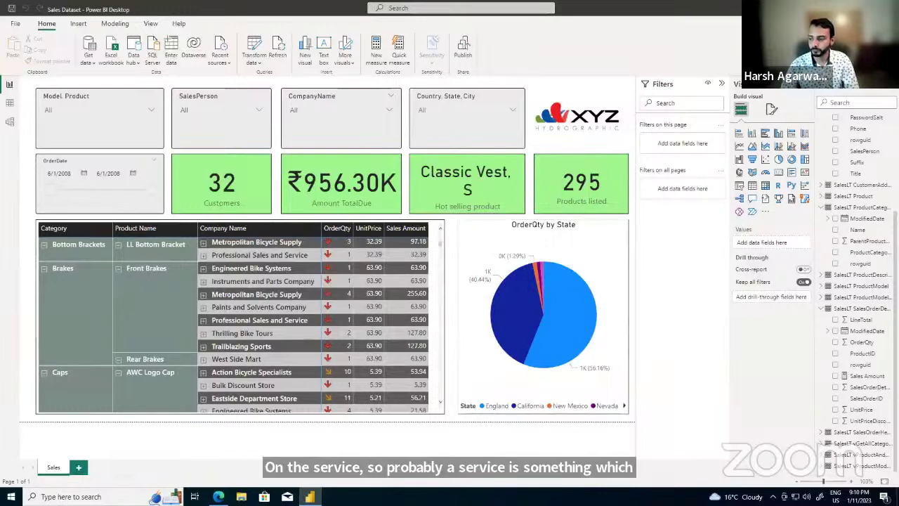
# - Switch to the Power BI service in the browser, look at the Sales_prod lineage, and show the service's home page and its web address
pyautogui.click(219, 497)
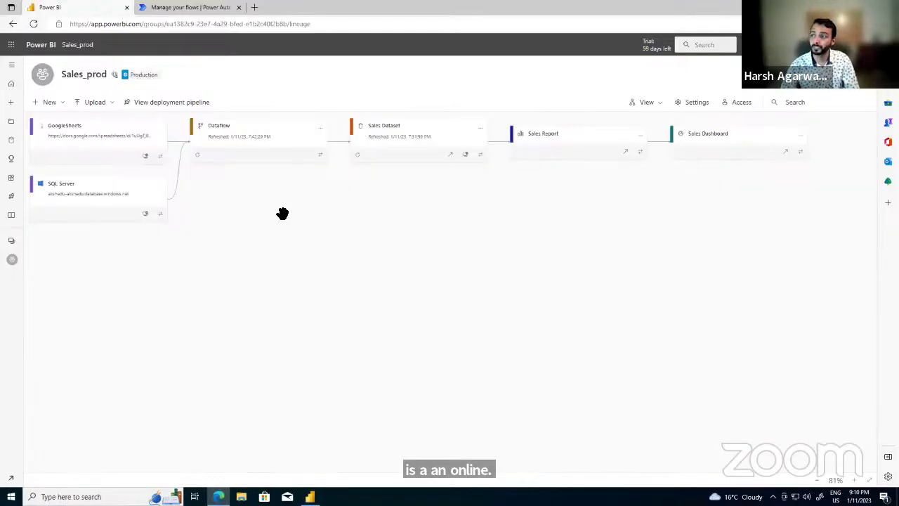
pyautogui.moveTo(281, 213); pyautogui.dragTo(335, 267)
pyautogui.scroll(1, 256, 275)
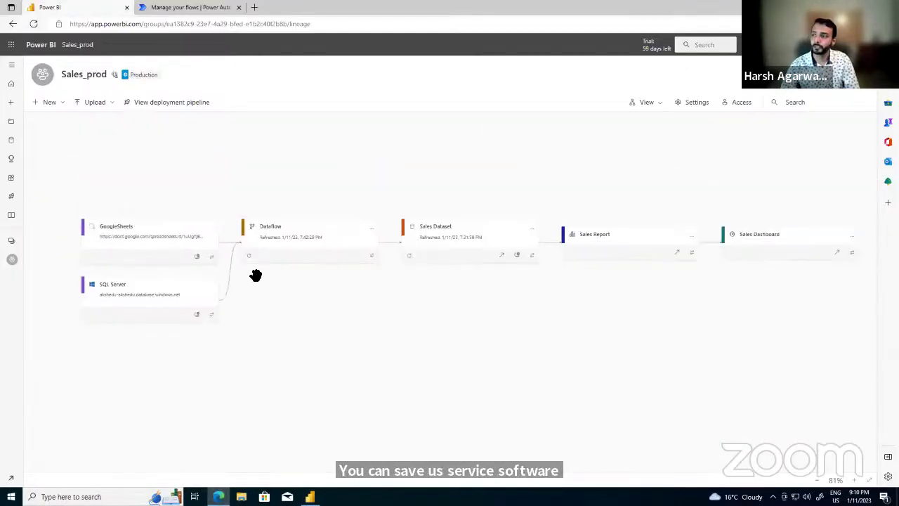
pyautogui.click(11, 83)
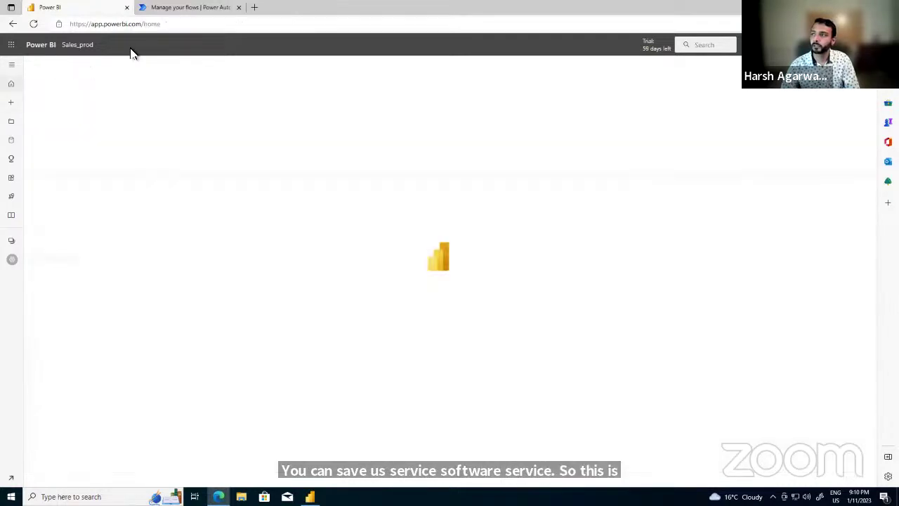
pyautogui.click(287, 28)
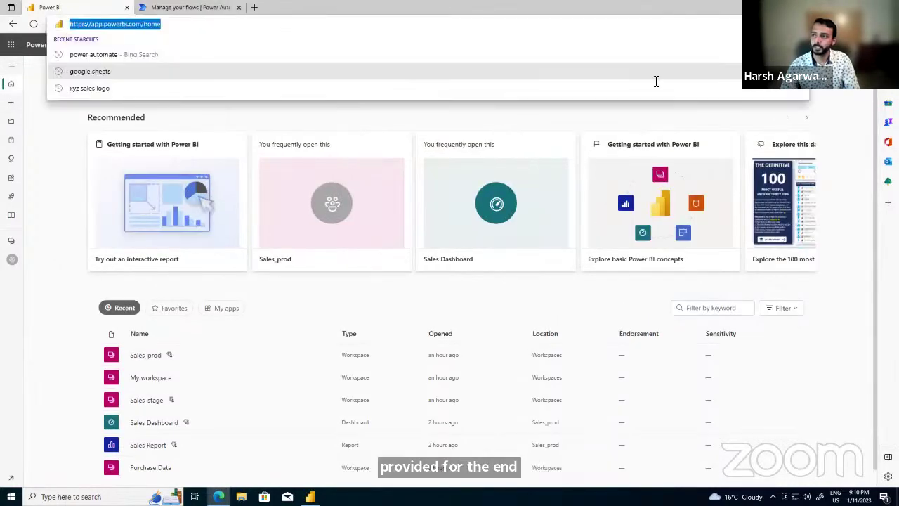
pyautogui.click(61, 172)
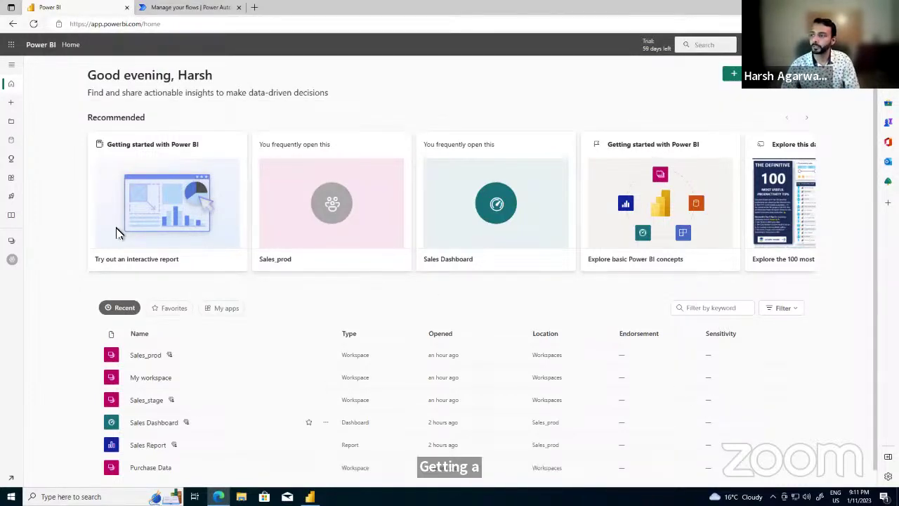
# - Expand the navigation pane to show the workspaces list, open the Sales_prod workspace, and collapse the pane again
pyautogui.click(11, 65)
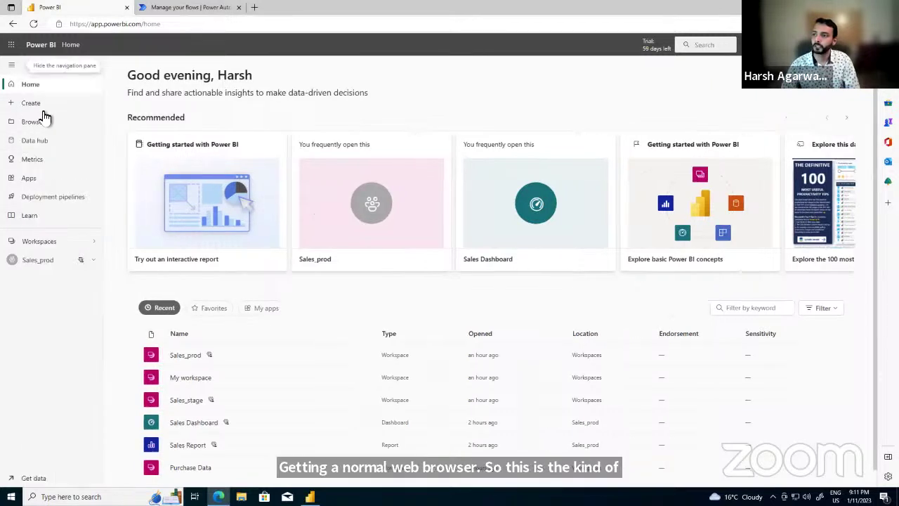
pyautogui.click(44, 242)
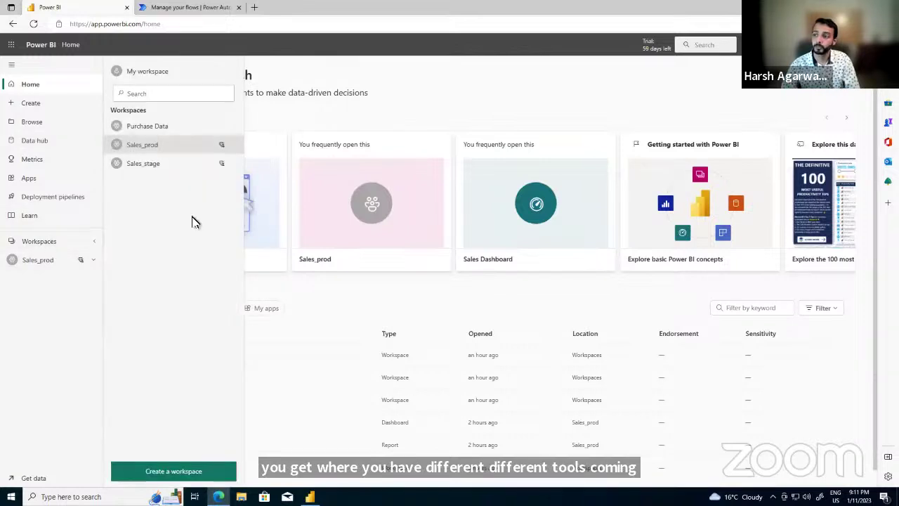
pyautogui.click(166, 152)
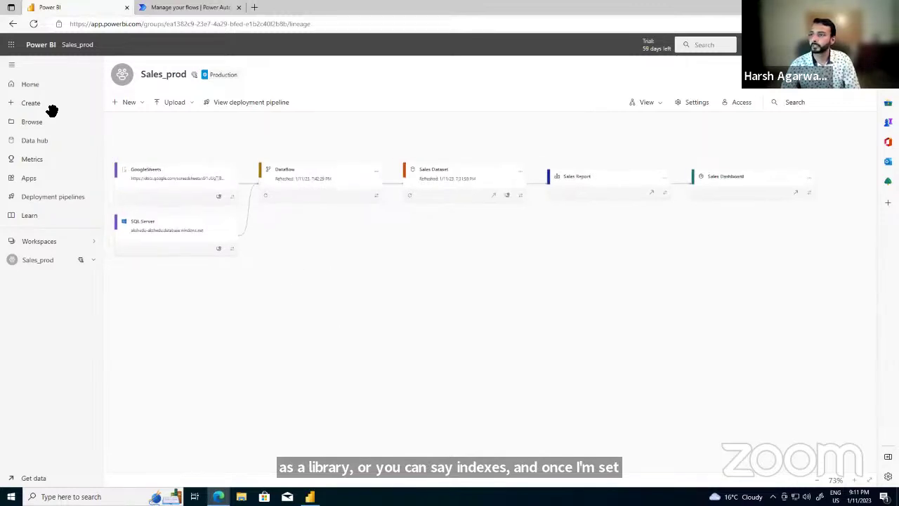
pyautogui.click(12, 65)
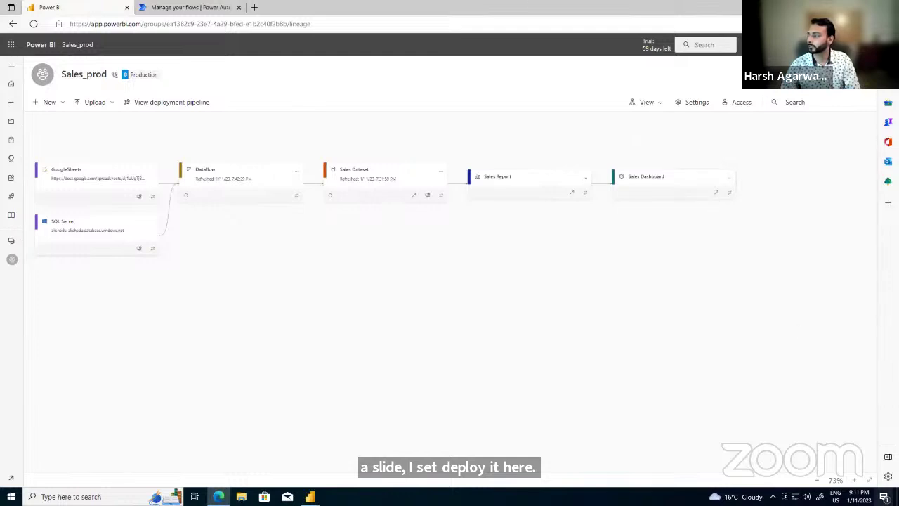
# - Show the details and tables of the Dataflow and of the Sales Dataset in the Sales_prod lineage view
pyautogui.scroll(2, 290, 243)
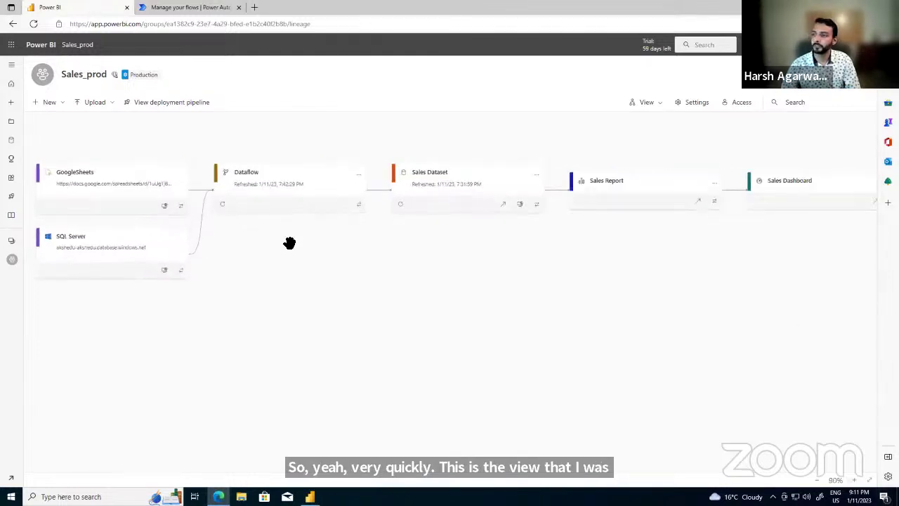
pyautogui.click(261, 185)
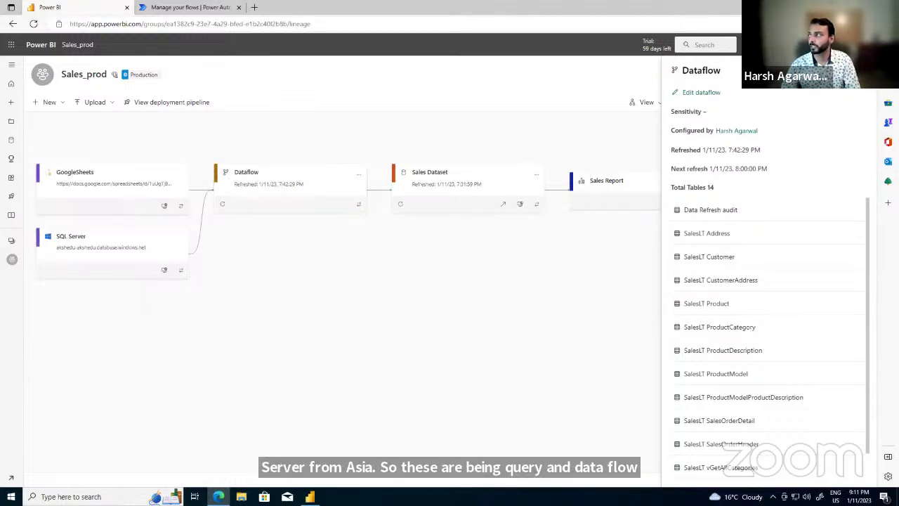
pyautogui.click(506, 161)
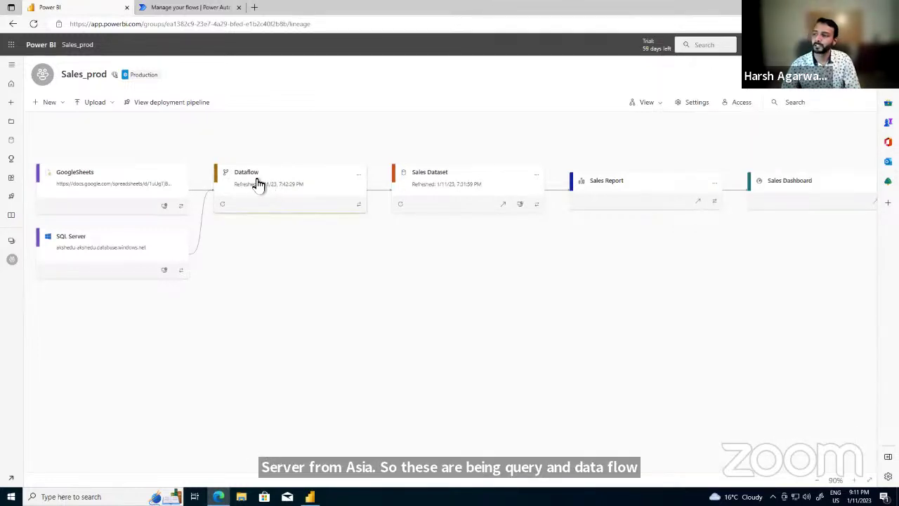
pyautogui.click(455, 177)
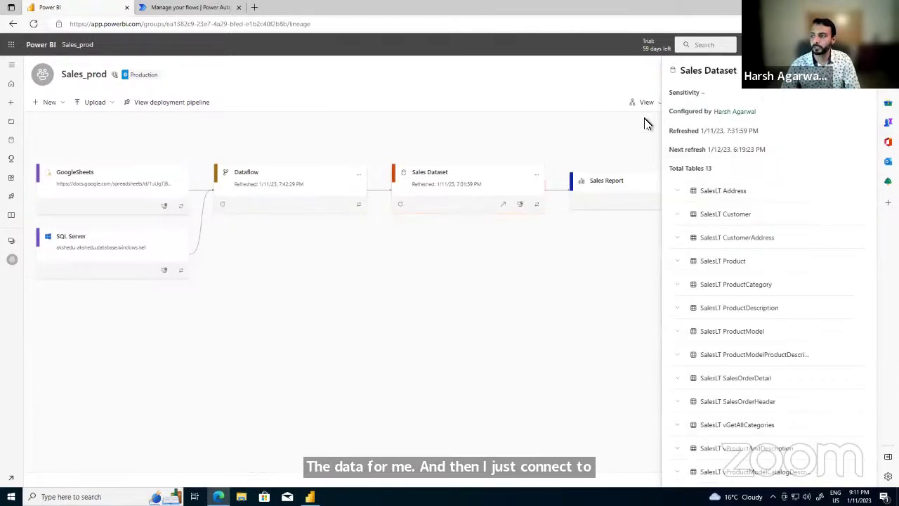
# - Switch to Power BI Desktop to show the dataset's table list, then return to the Sales_prod lineage and close the Sales Dataset details
pyautogui.hotkey('alt', 'Tab')
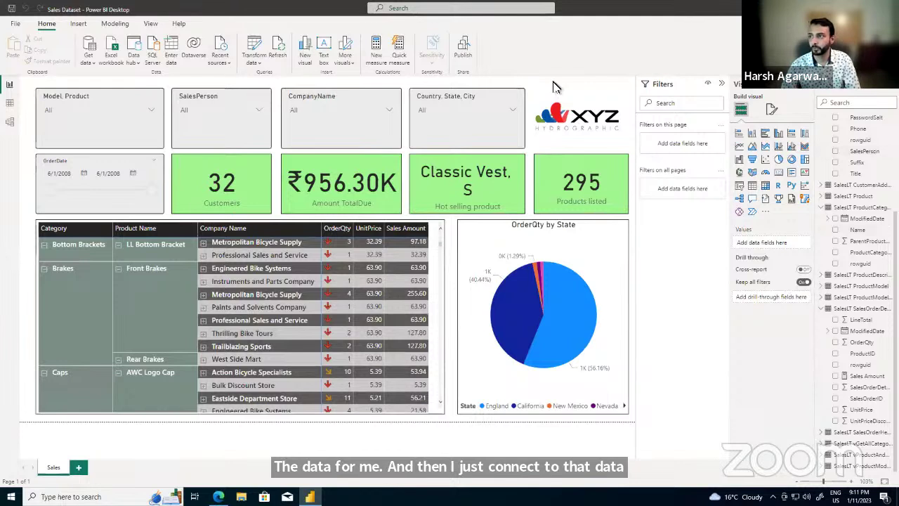
pyautogui.scroll(3, 860, 295)
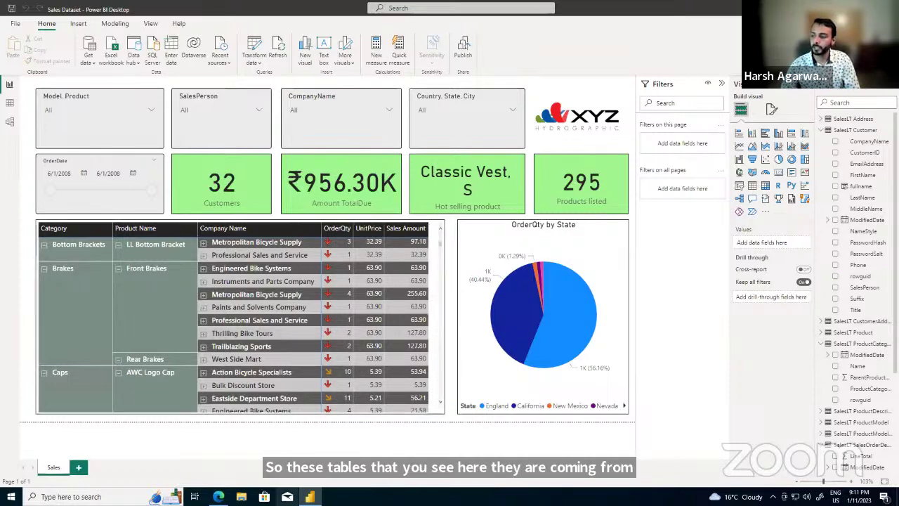
pyautogui.click(218, 496)
pyautogui.click(415, 190)
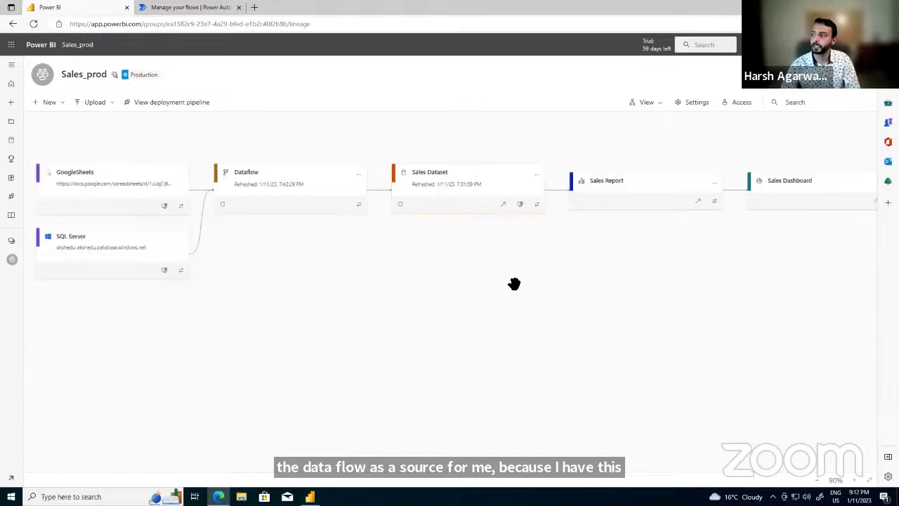
# - Open the Sales Report from the Sales_prod lineage and dismiss the welcome tour banner
pyautogui.moveTo(466, 287); pyautogui.dragTo(388, 295)
pyautogui.moveTo(353, 296); pyautogui.dragTo(340, 296)
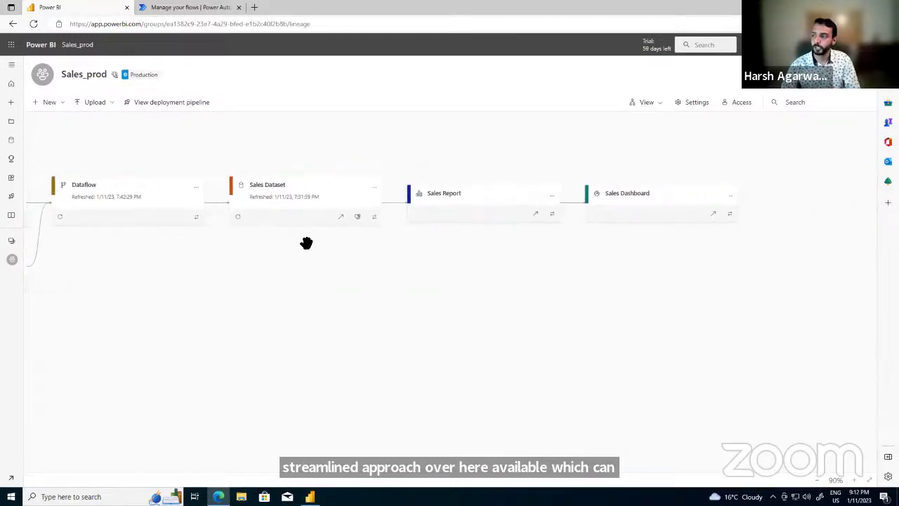
pyautogui.click(461, 201)
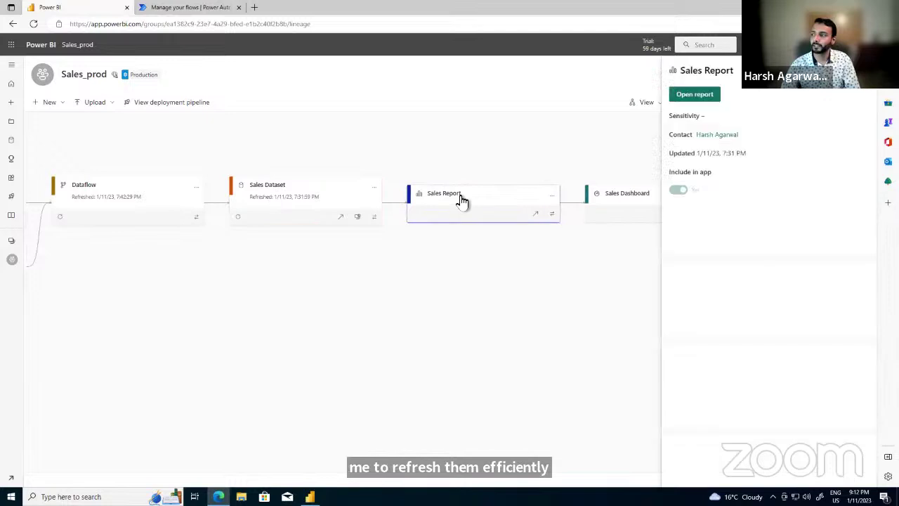
pyautogui.click(709, 98)
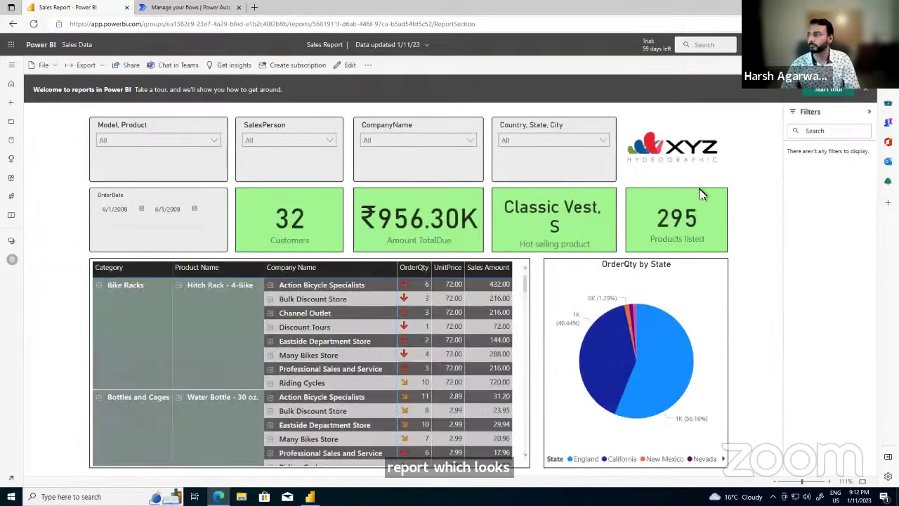
pyautogui.click(865, 89)
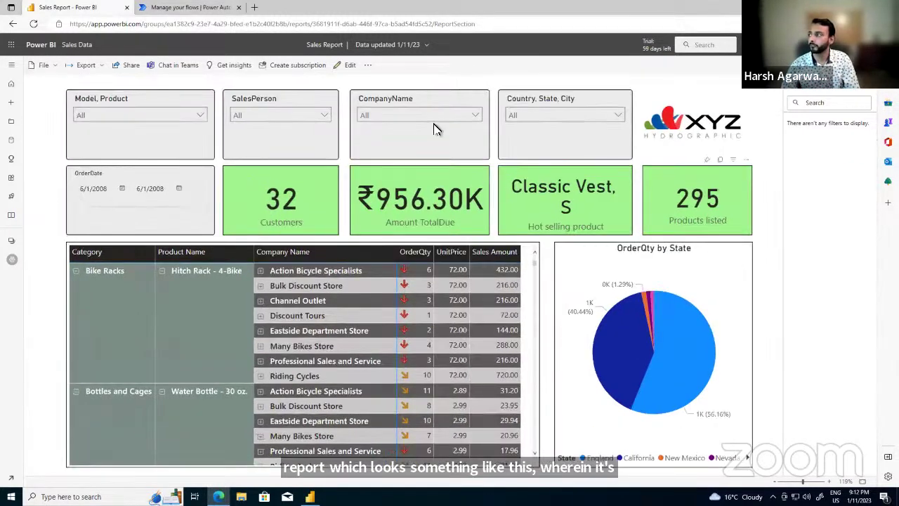
# - Show the filter choices of the report's SalesPerson, CompanyName and Country, State, City slicers without applying any
pyautogui.click(307, 118)
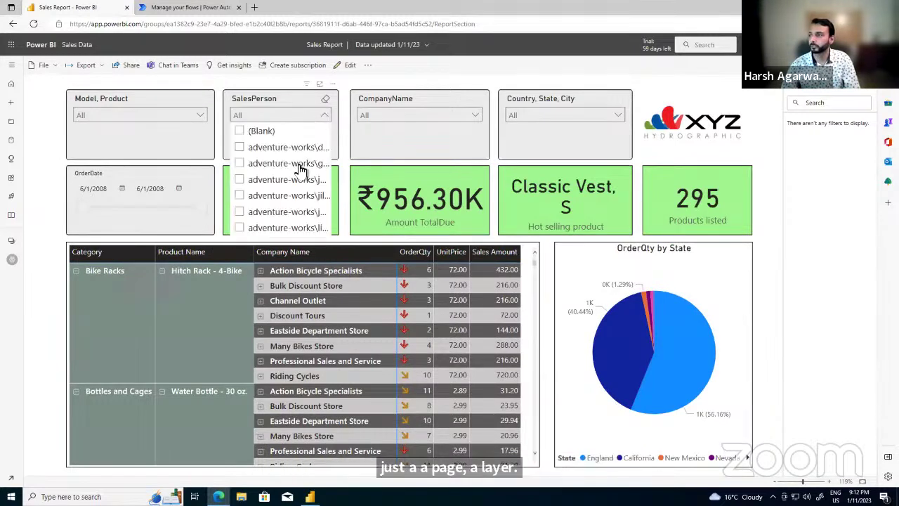
pyautogui.click(412, 120)
pyautogui.click(411, 121)
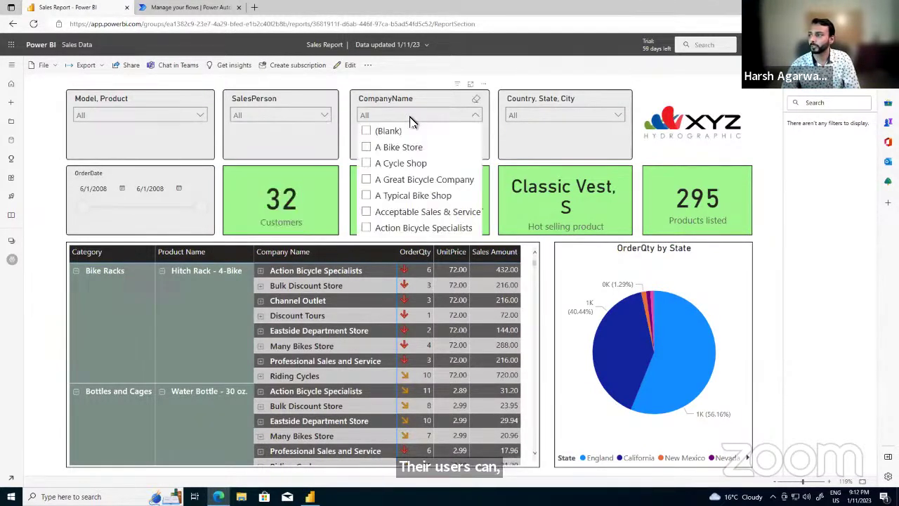
pyautogui.scroll(-5, 472, 120)
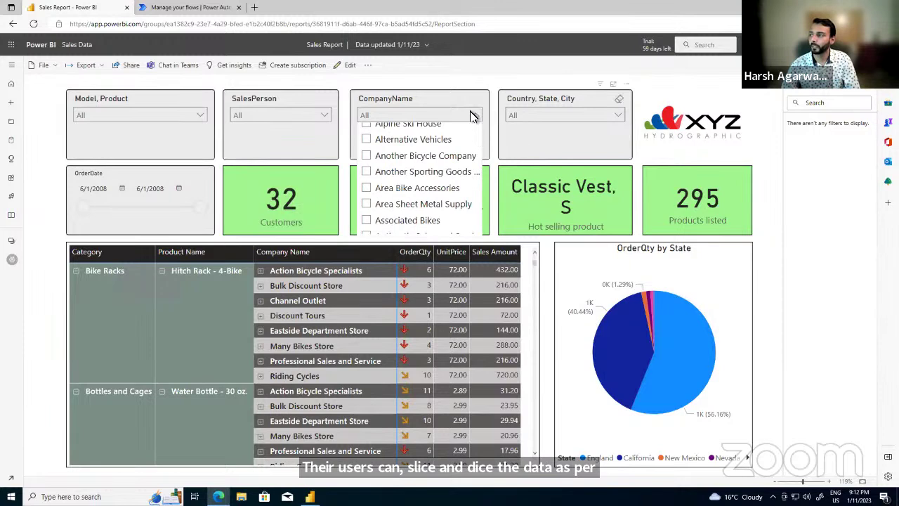
pyautogui.click(577, 117)
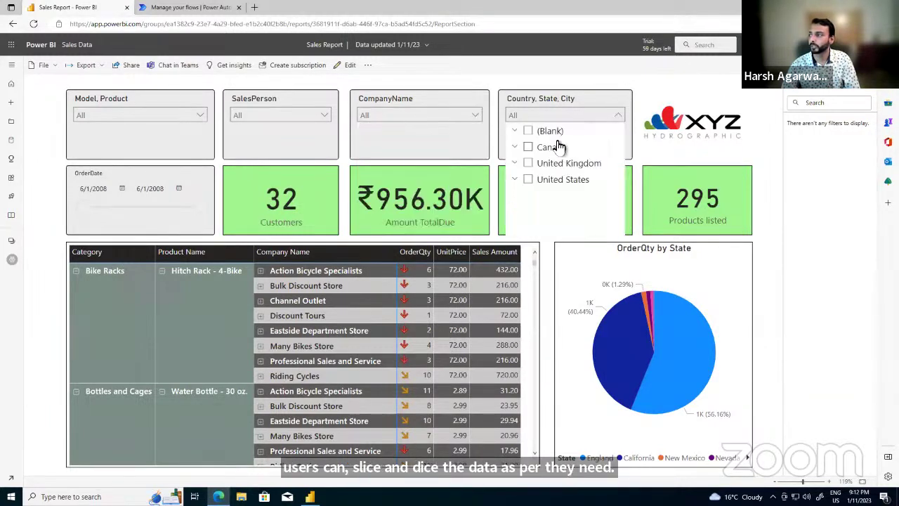
pyautogui.click(514, 163)
pyautogui.click(515, 163)
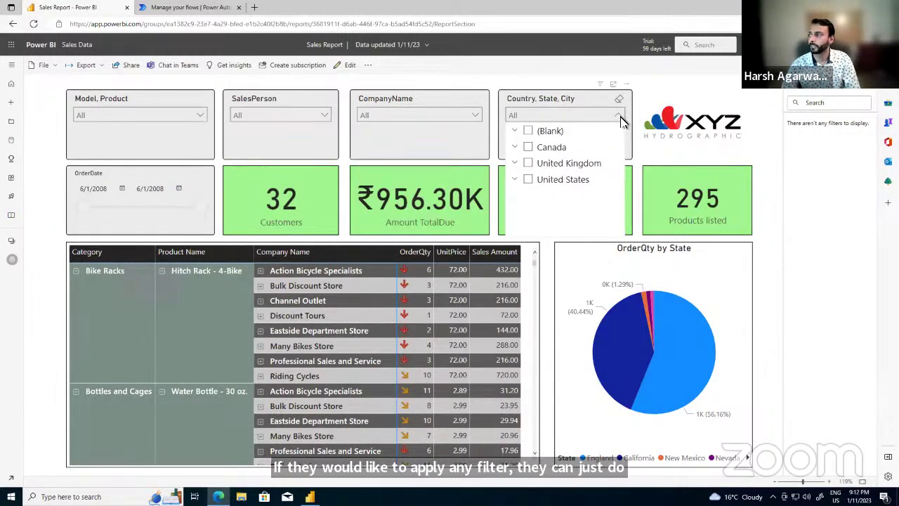
pyautogui.click(620, 117)
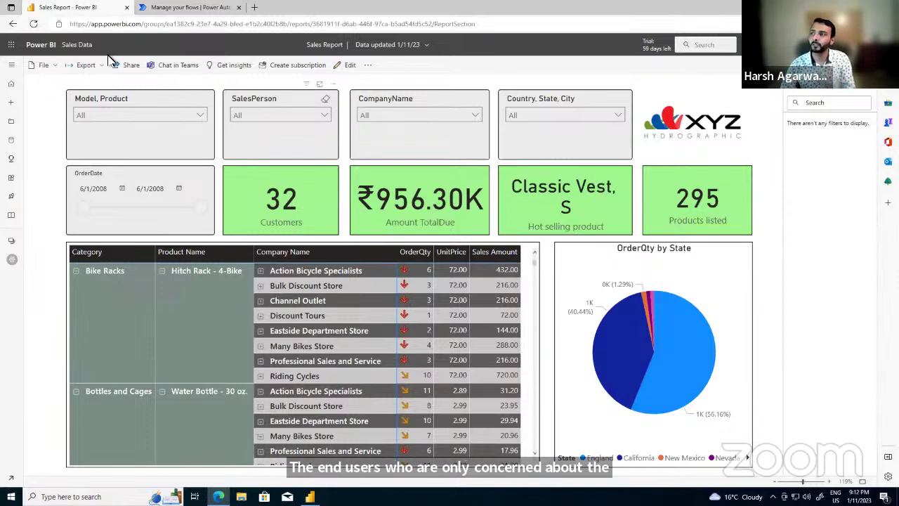
# - Return to the Sales_prod lineage and open the Sales Dashboard to view its pinned Sales Report
pyautogui.click(76, 44)
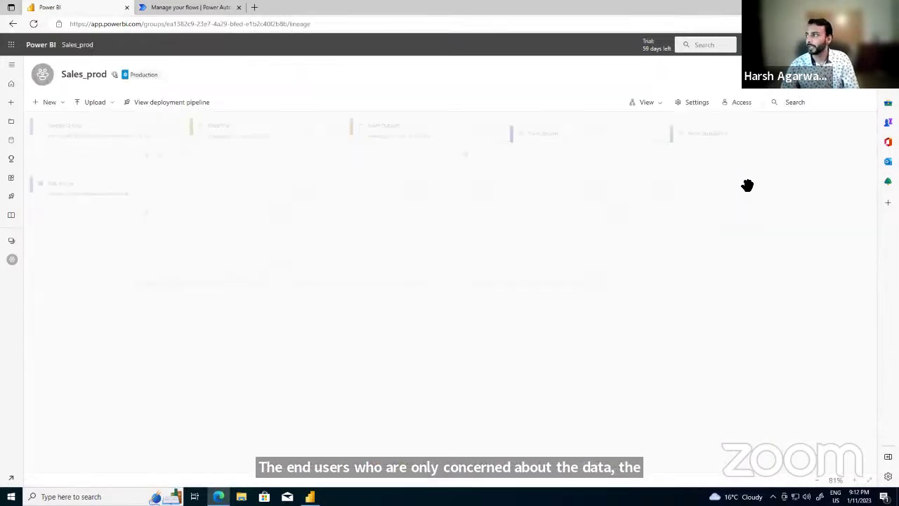
pyautogui.click(786, 156)
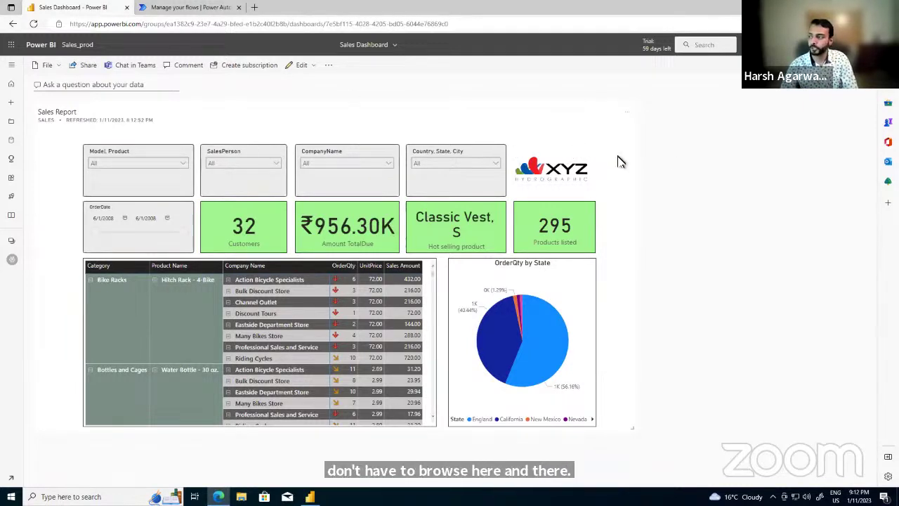
pyautogui.click(175, 168)
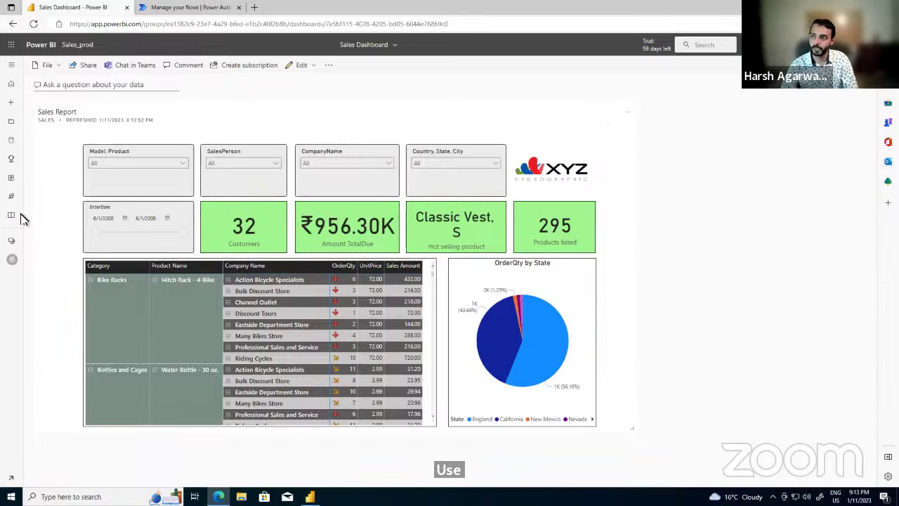
# - Go back to the Sales_prod lineage and show the list of workspaces, including Sales_stage, without switching workspace
pyautogui.click(12, 259)
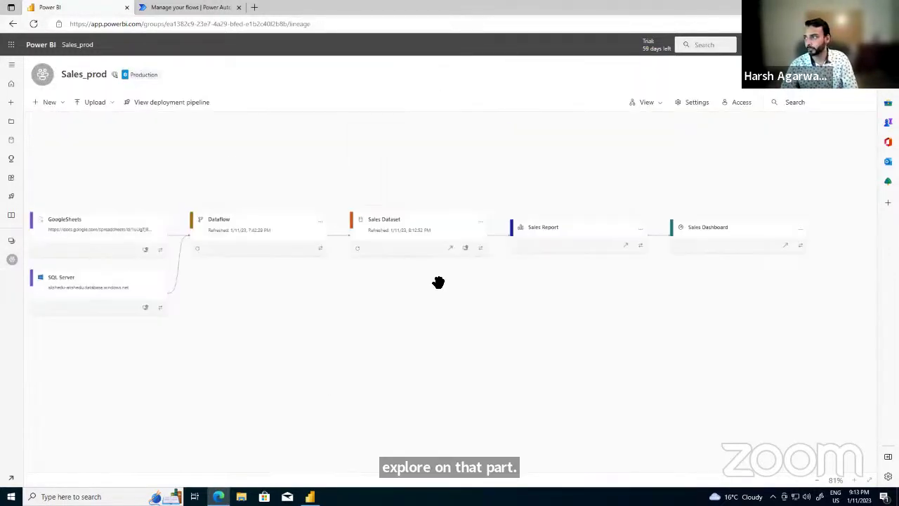
pyautogui.click(11, 243)
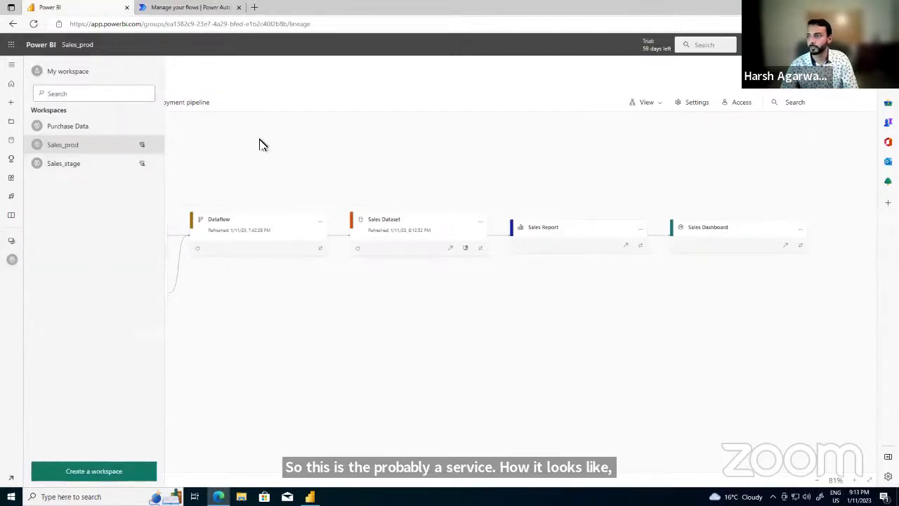
pyautogui.click(239, 121)
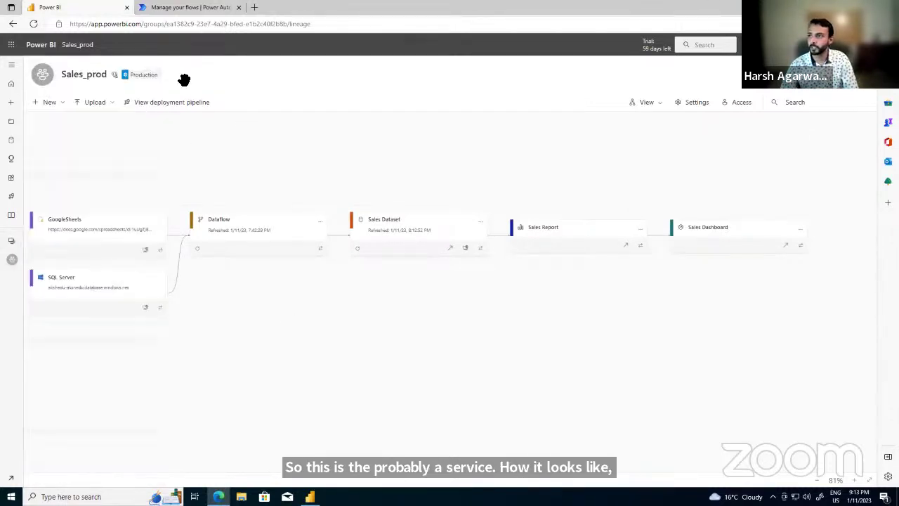
pyautogui.click(12, 249)
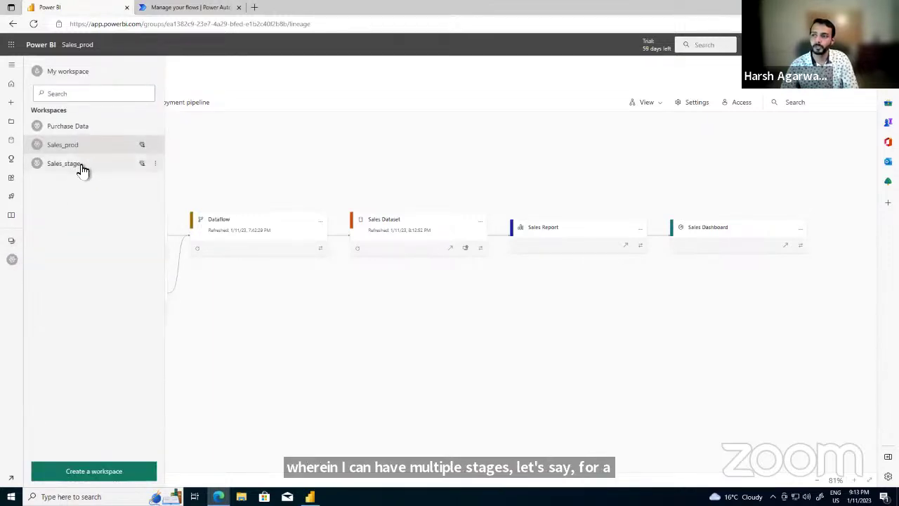
pyautogui.click(295, 147)
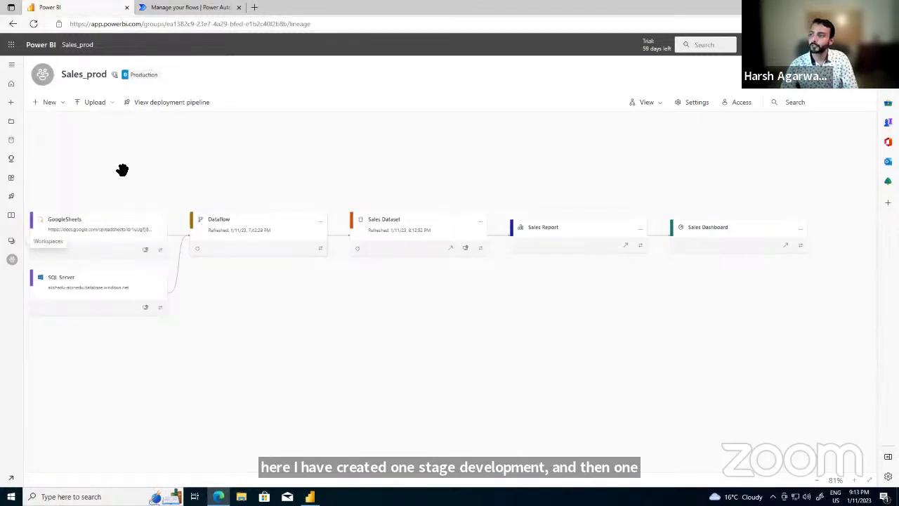
# - Open the XYZ_deployment deployment pipeline and examine its Sales_stage test stage and Sales_prod production stage
pyautogui.click(13, 198)
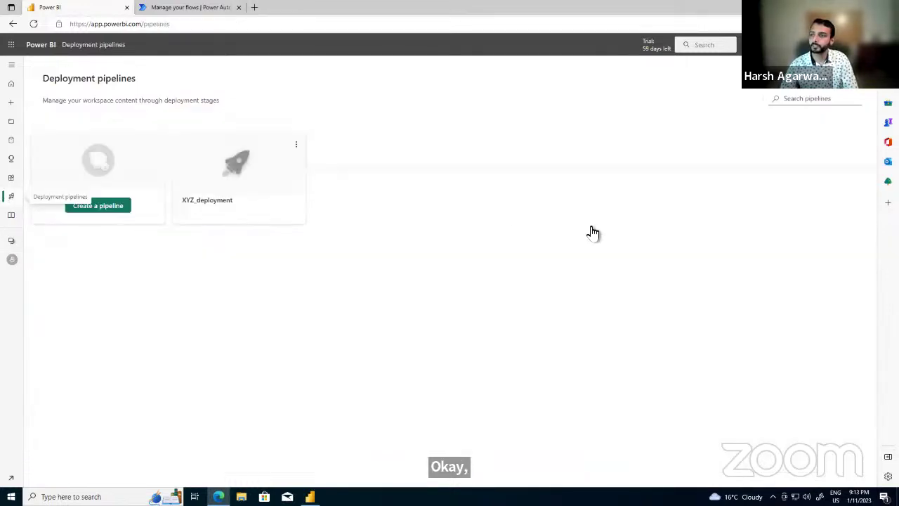
pyautogui.click(241, 169)
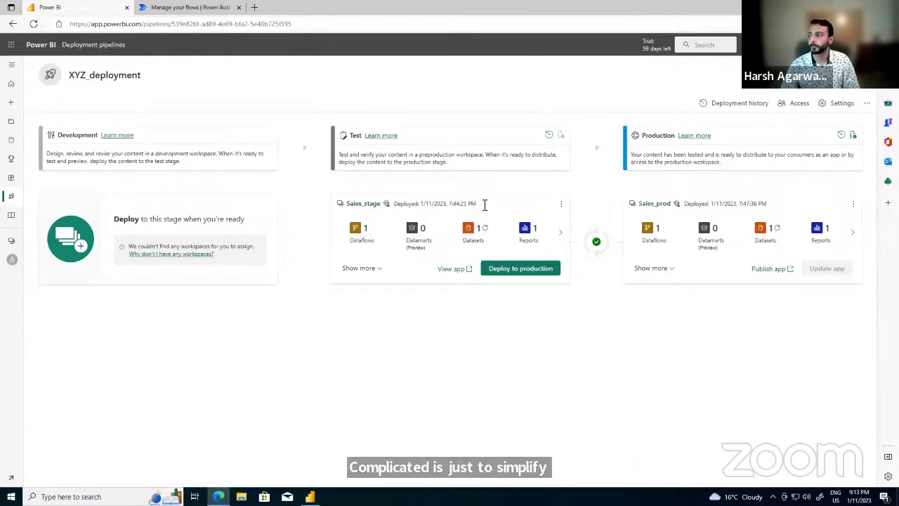
pyautogui.moveTo(477, 204); pyautogui.dragTo(340, 207)
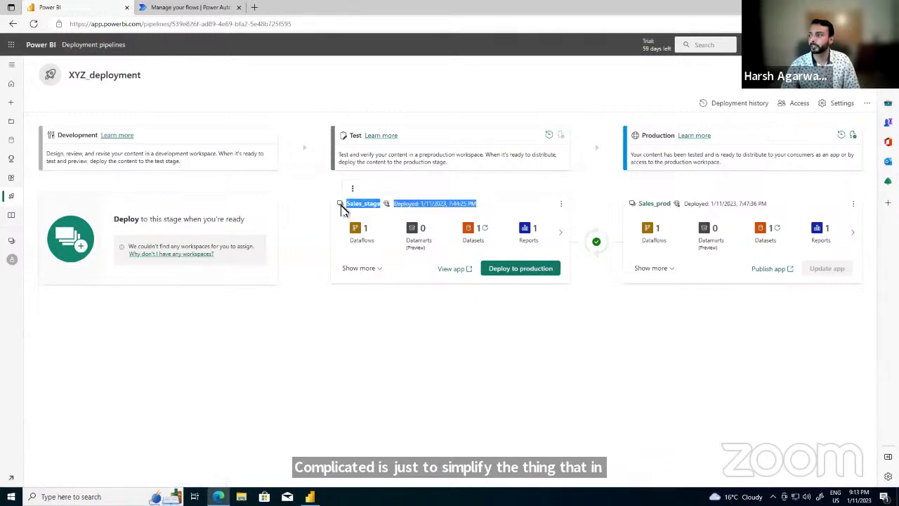
pyautogui.click(502, 210)
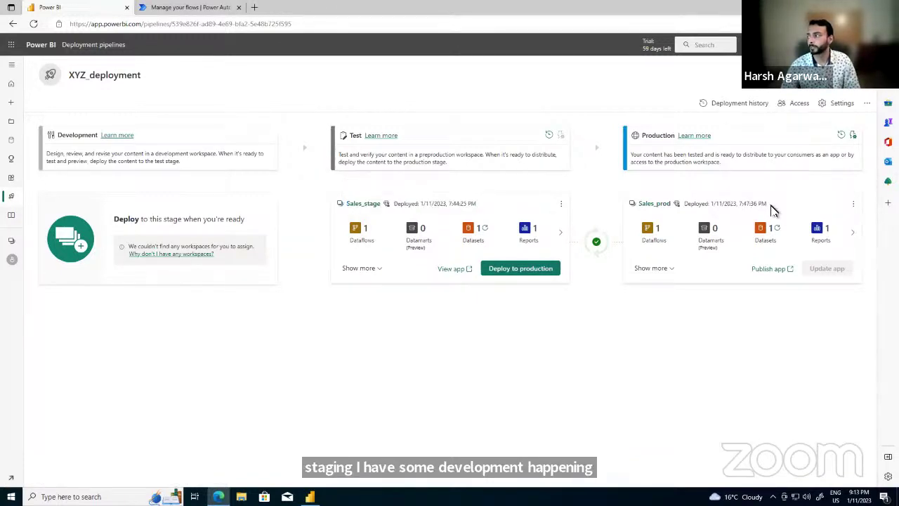
pyautogui.moveTo(672, 208); pyautogui.dragTo(645, 207)
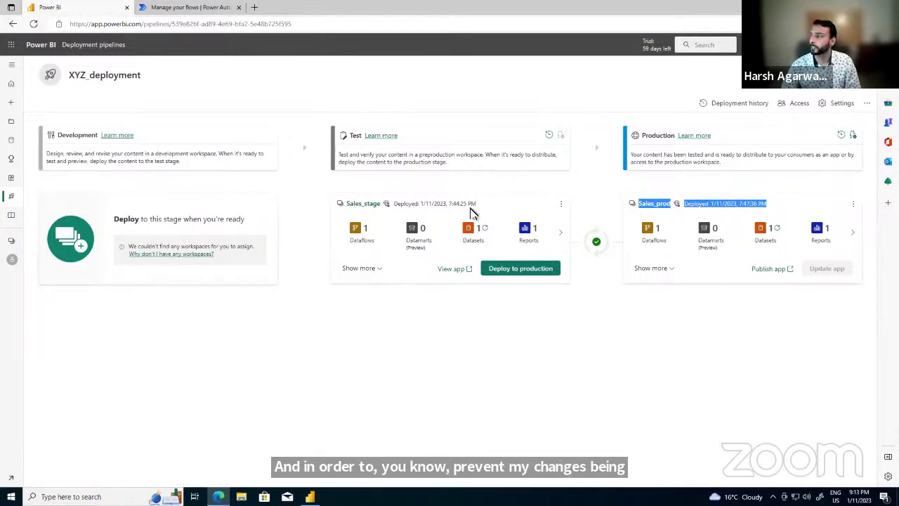
pyautogui.moveTo(486, 207); pyautogui.dragTo(342, 199)
pyautogui.moveTo(782, 203); pyautogui.dragTo(635, 203)
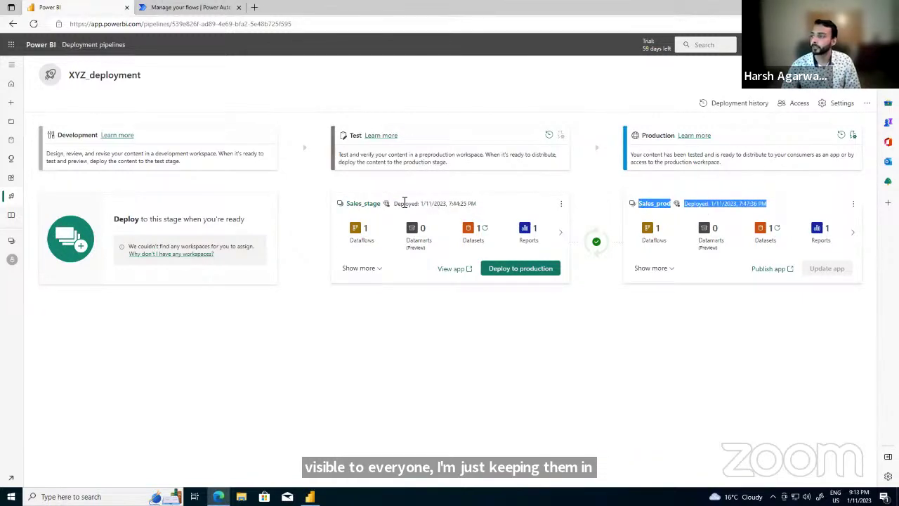
pyautogui.click(482, 202)
pyautogui.tripleClick(485, 203)
pyautogui.click(493, 203)
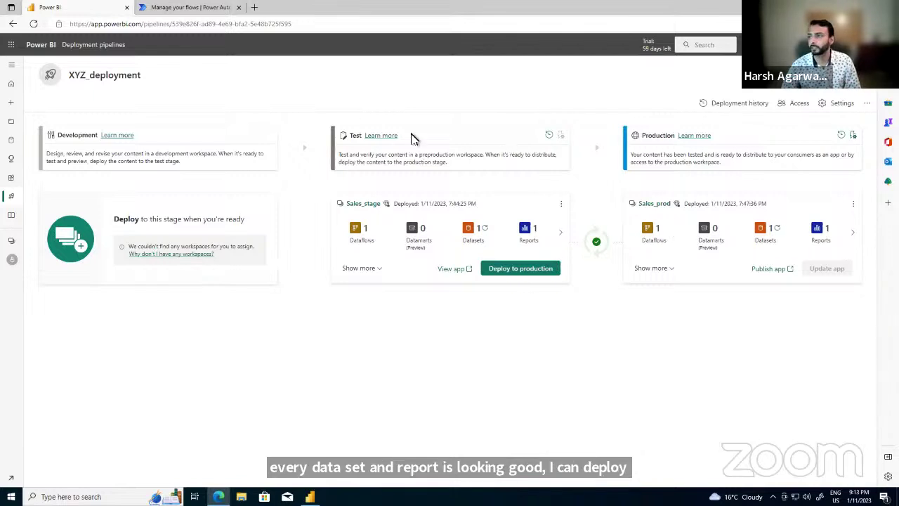
# - Glance at the Data Refresh flow in Power Automate, return to the Power BI service, and open the Sales_prod workspace
pyautogui.click(204, 13)
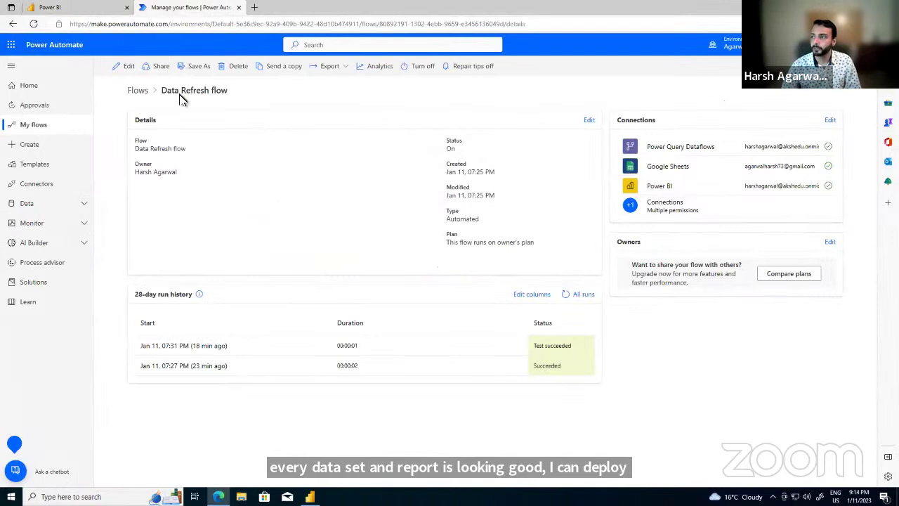
pyautogui.click(74, 8)
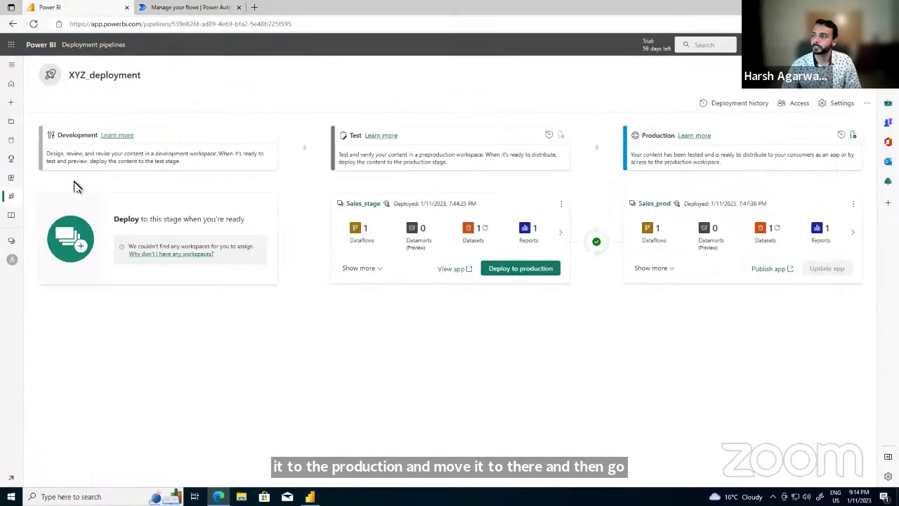
pyautogui.click(12, 262)
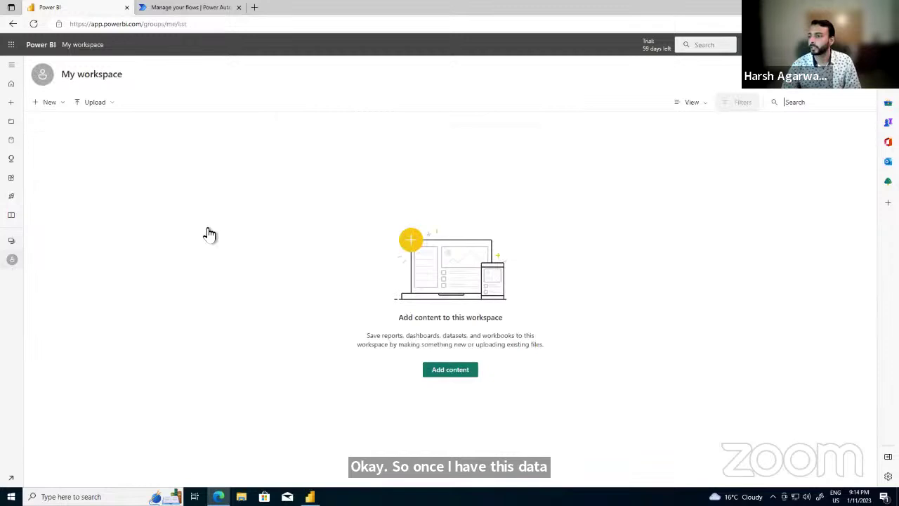
pyautogui.click(11, 241)
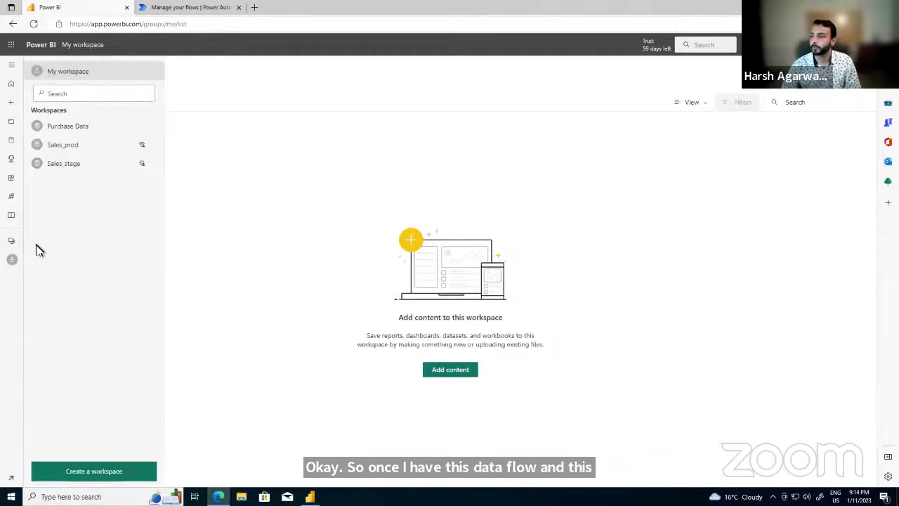
pyautogui.click(74, 147)
# - Switch to Power Automate, open the Data Refresh flow in the editor, and expand its "When Sales dataflow refresh completes" trigger
pyautogui.click(189, 9)
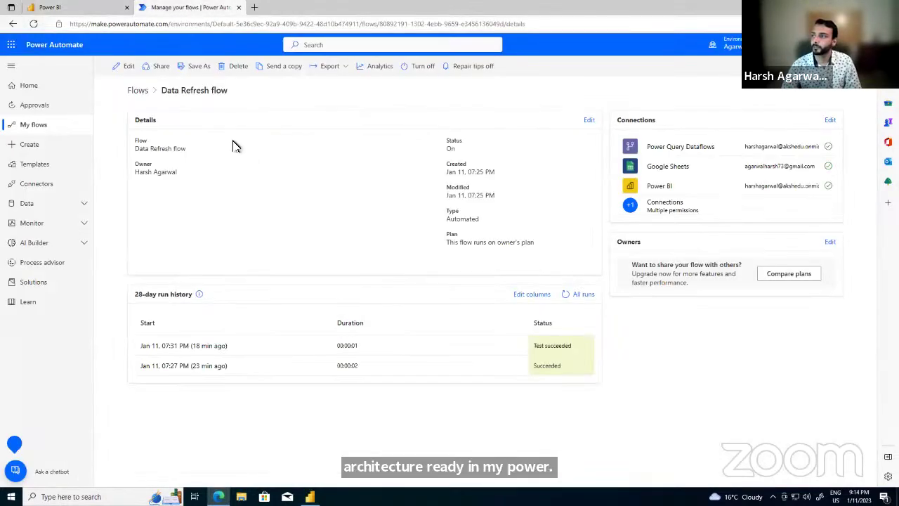
pyautogui.click(127, 69)
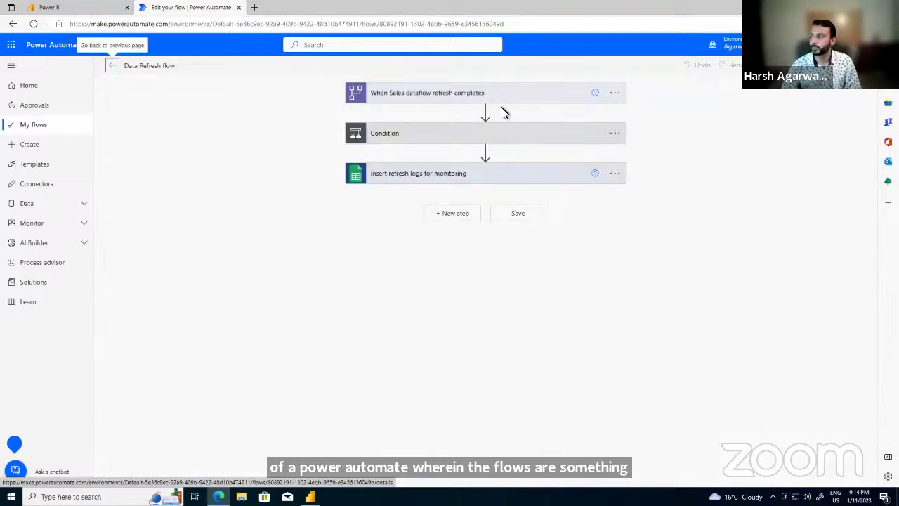
pyautogui.click(503, 99)
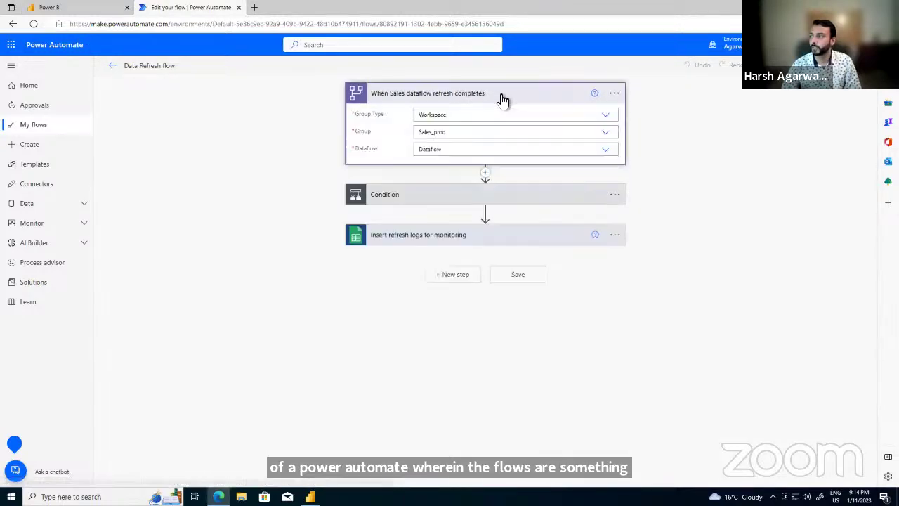
# - Check the trigger's available groups without changing Sales_prod, and expand the Condition to examine its Refresh a dataset action
pyautogui.click(454, 133)
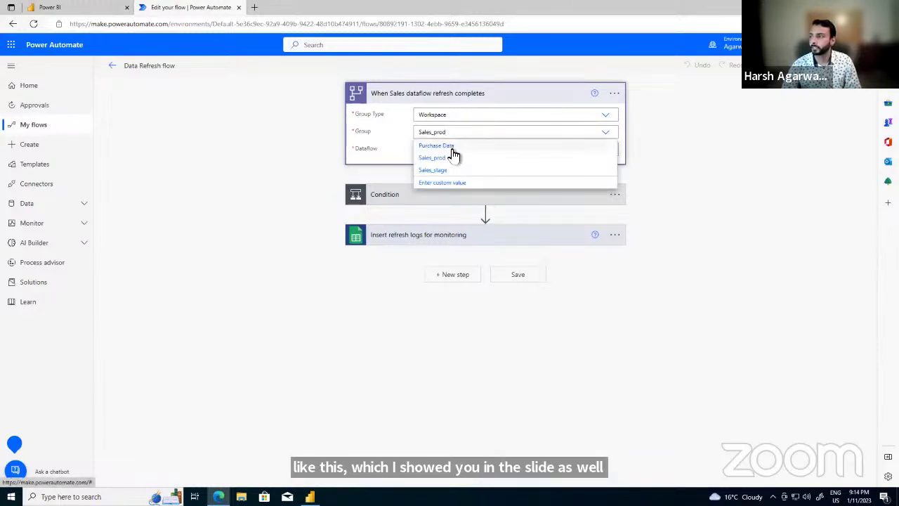
pyautogui.click(667, 146)
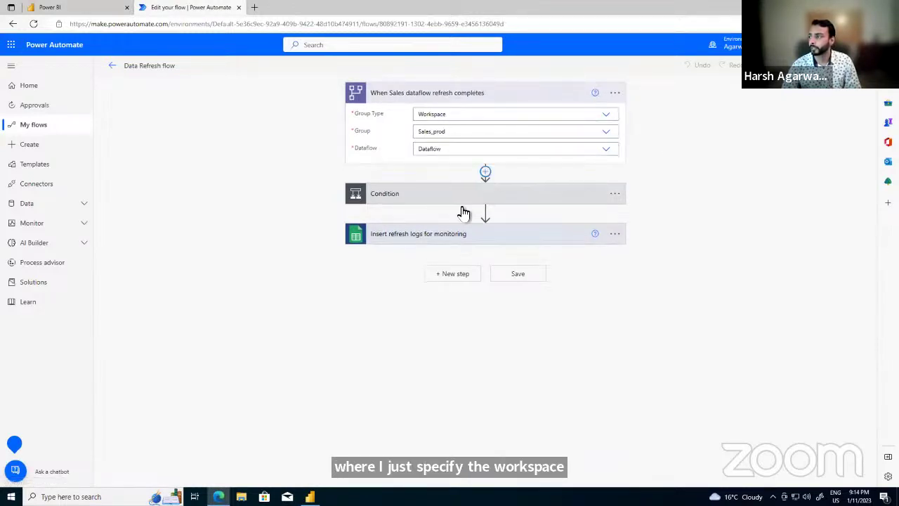
pyautogui.click(477, 195)
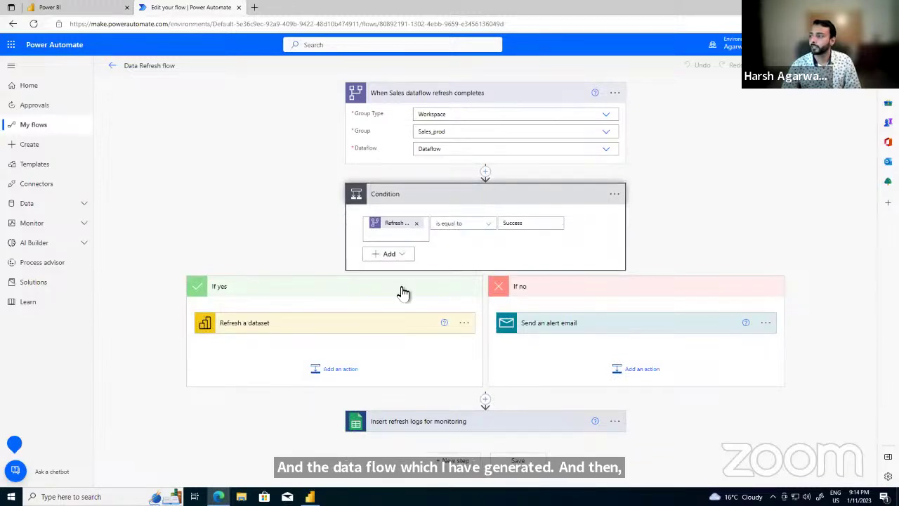
pyautogui.click(276, 329)
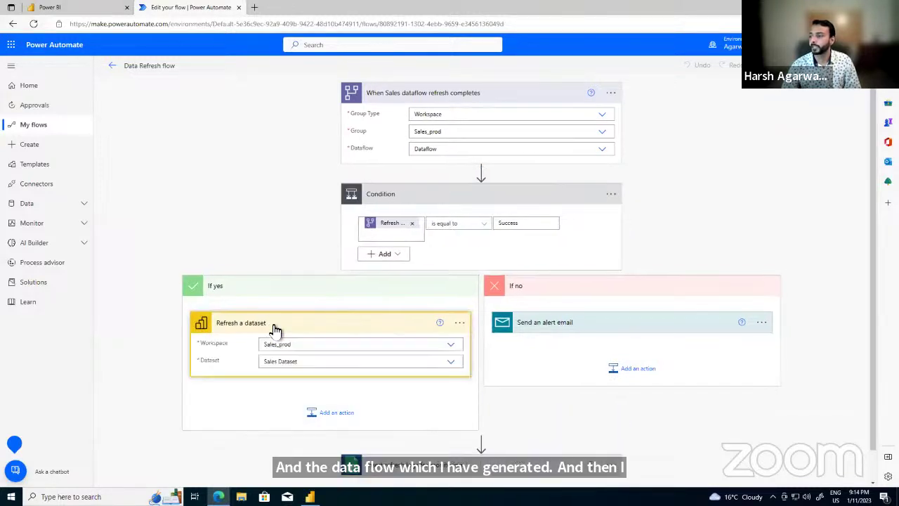
pyautogui.click(333, 329)
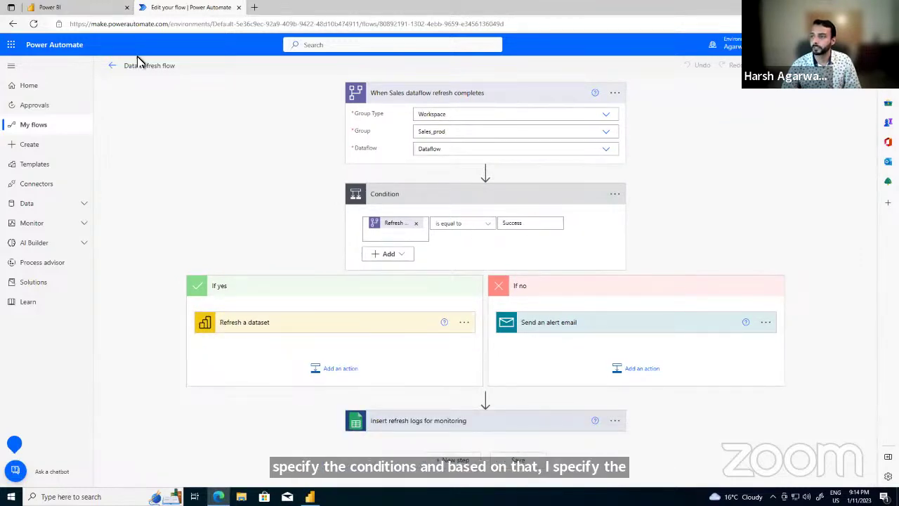
# - Open the Jan 11, 08:12 PM run from the flow's run history and examine the dataflow trigger's inputs and outputs, including refresh type and status
pyautogui.click(112, 65)
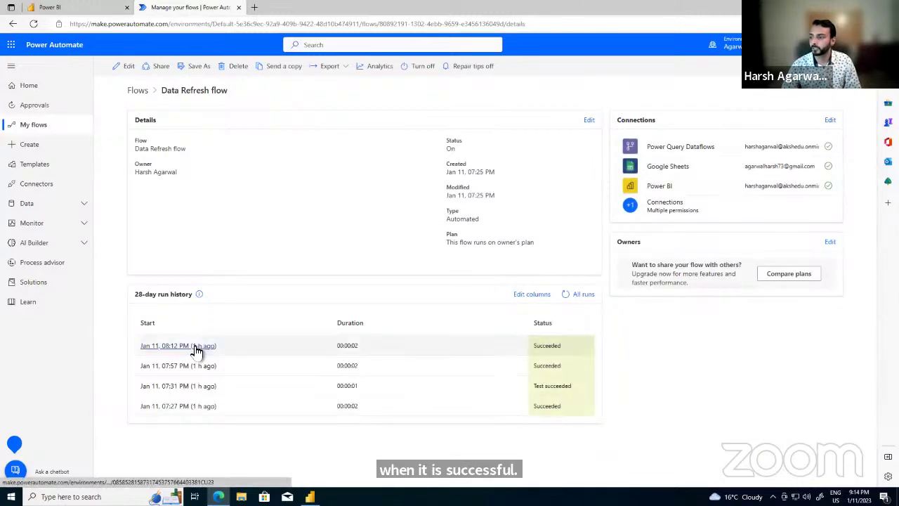
pyautogui.click(196, 347)
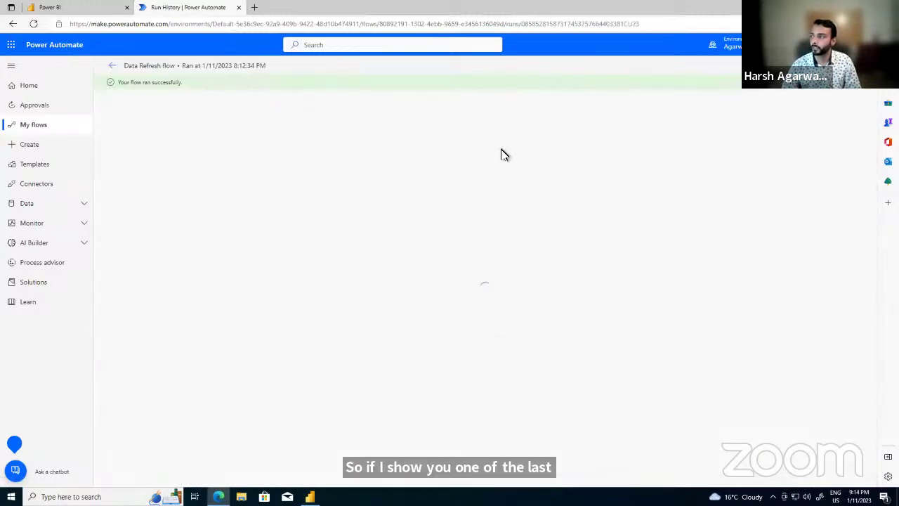
pyautogui.click(489, 129)
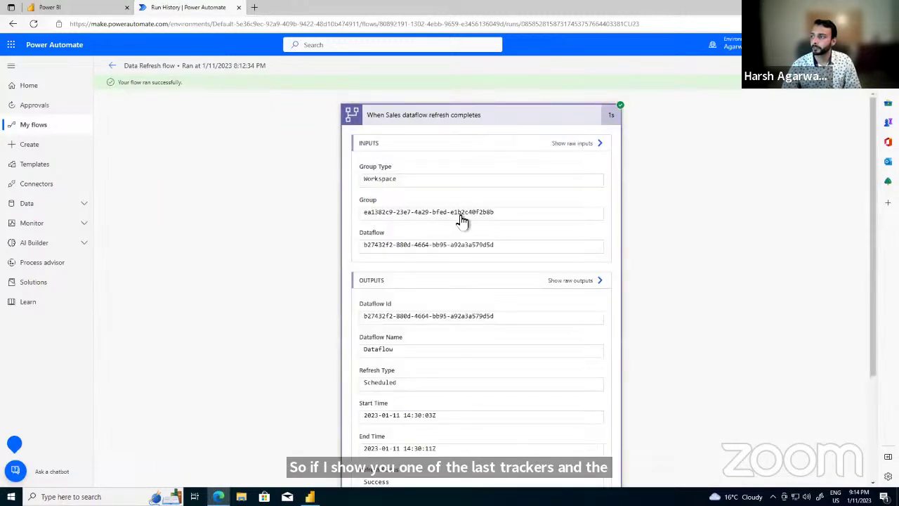
pyautogui.scroll(-1, 398, 289)
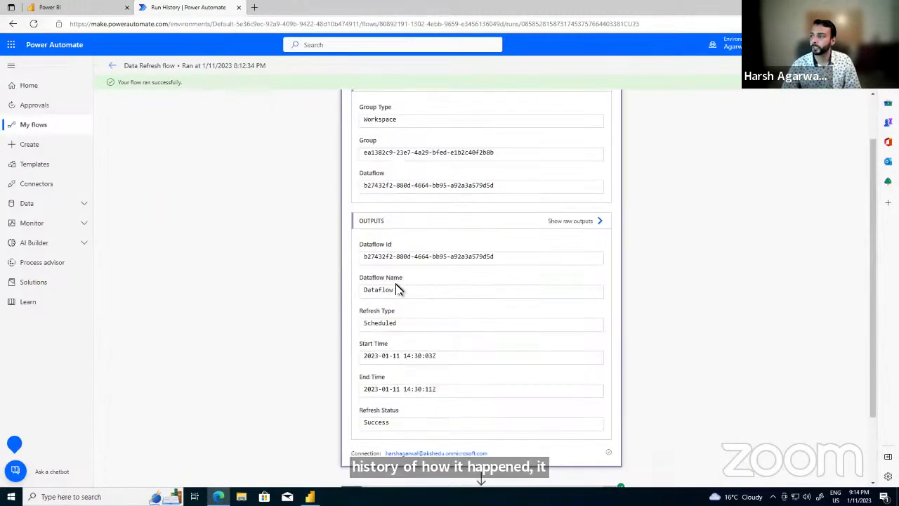
pyautogui.scroll(-1, 406, 231)
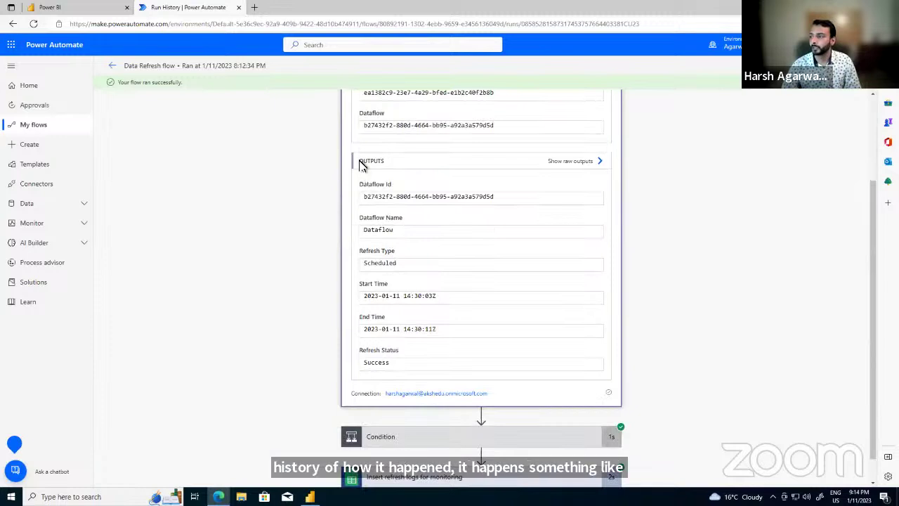
pyautogui.moveTo(433, 199); pyautogui.dragTo(458, 293)
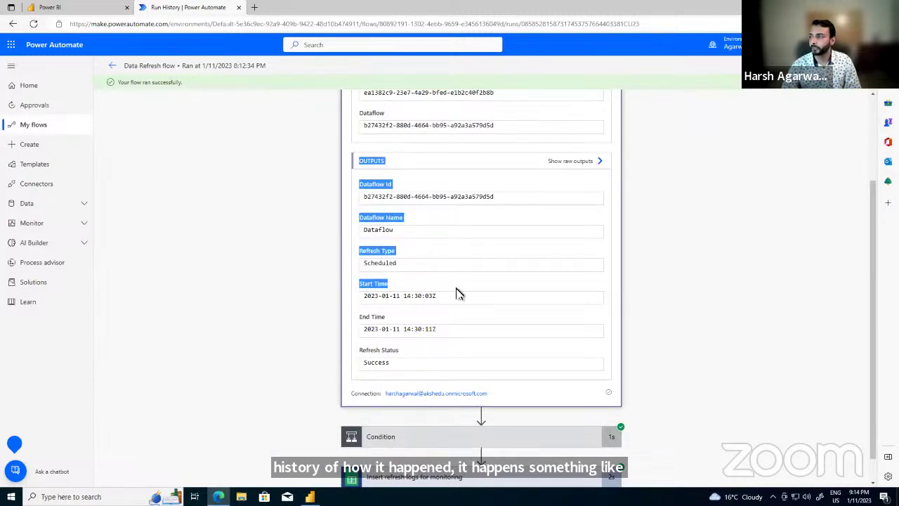
pyautogui.click(405, 263)
pyautogui.doubleClick(386, 265)
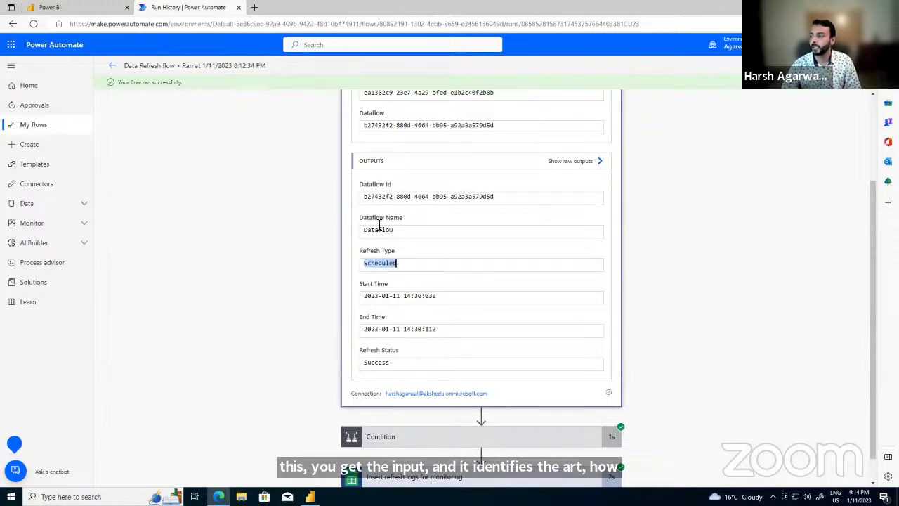
pyautogui.doubleClick(380, 363)
# - Expand the run's Condition and examine how its expression result relates to the refresh status and the If yes branch
pyautogui.click(443, 442)
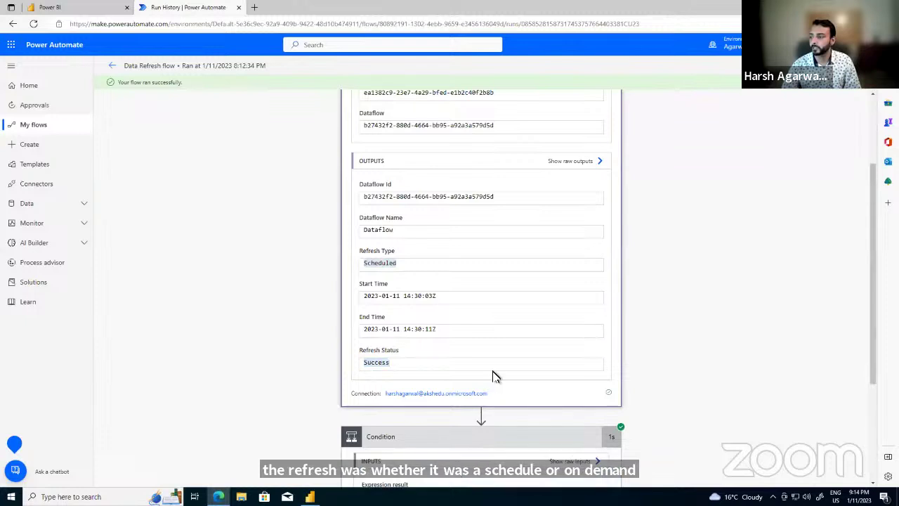
pyautogui.scroll(-3, 496, 342)
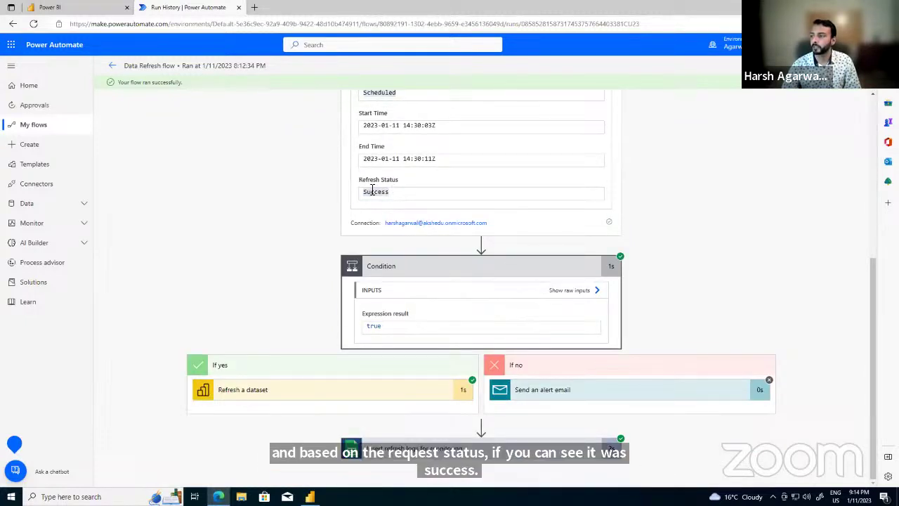
pyautogui.doubleClick(372, 195)
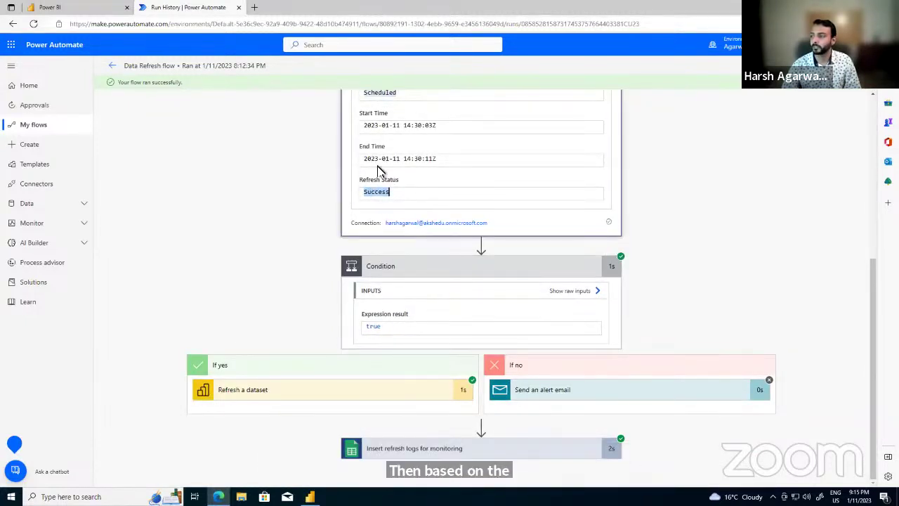
pyautogui.click(449, 269)
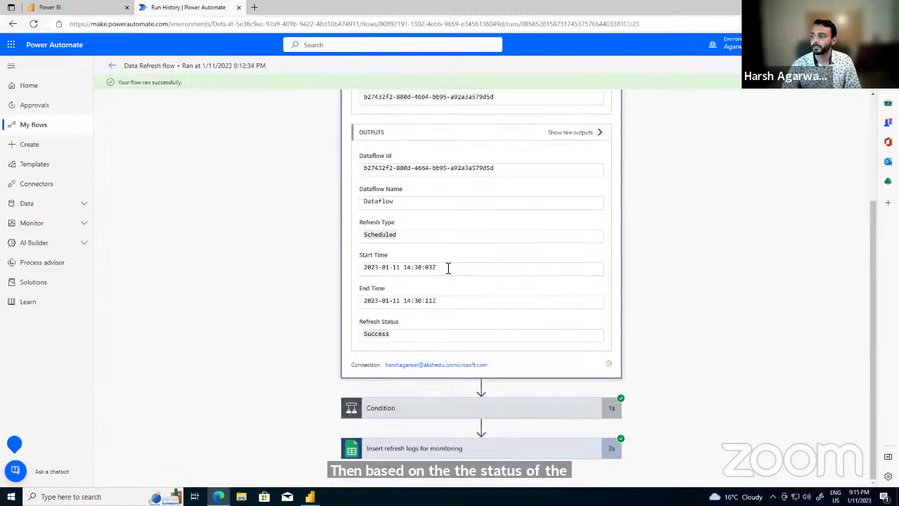
pyautogui.click(412, 408)
pyautogui.scroll(-2, 422, 334)
pyautogui.doubleClick(374, 326)
pyautogui.click(246, 367)
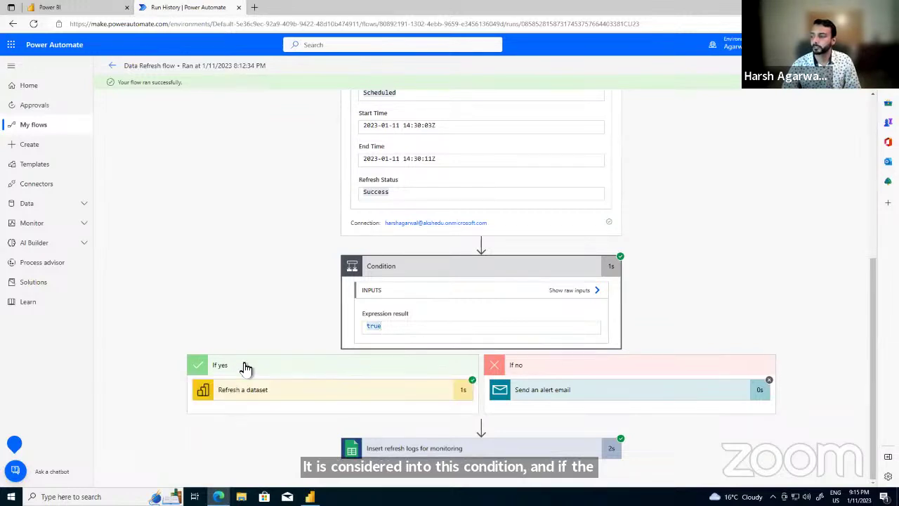
# - Expand the run's "Insert refresh logs for monitoring" action and examine the values logged to the Dataflow audit sheet
pyautogui.click(441, 453)
pyautogui.scroll(-5, 472, 343)
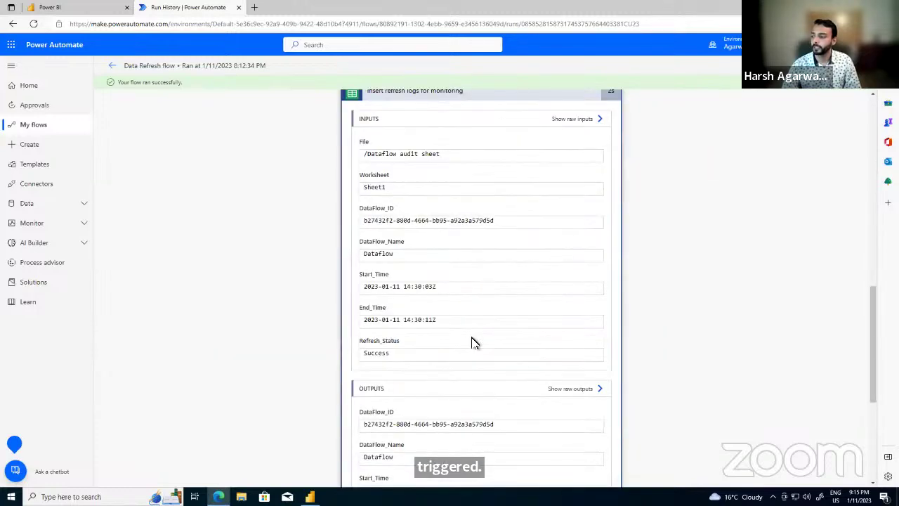
pyautogui.scroll(-4, 425, 204)
pyautogui.scroll(10, 453, 344)
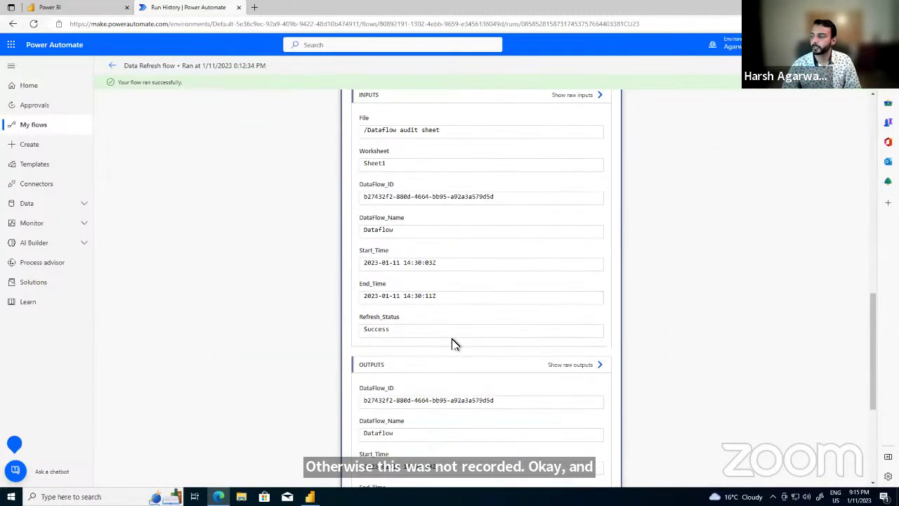
pyautogui.scroll(-5, 452, 344)
pyautogui.scroll(1, 457, 334)
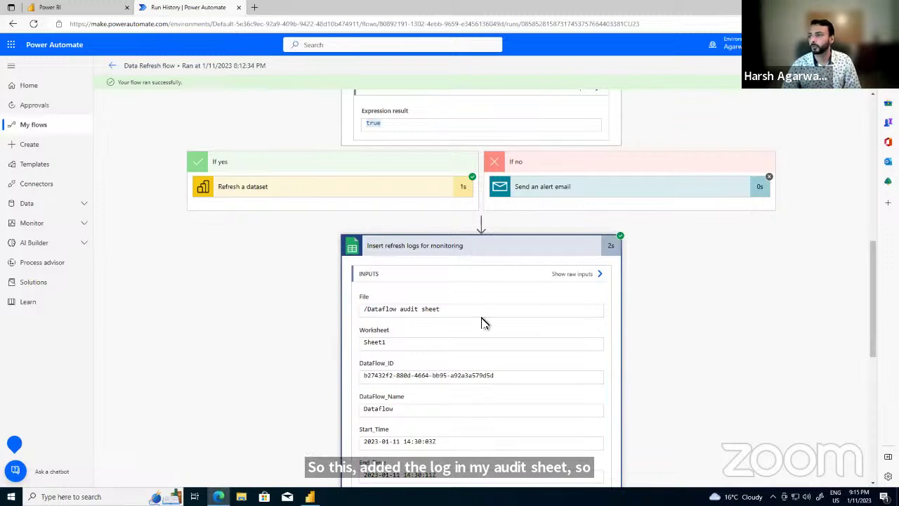
pyautogui.scroll(8, 482, 321)
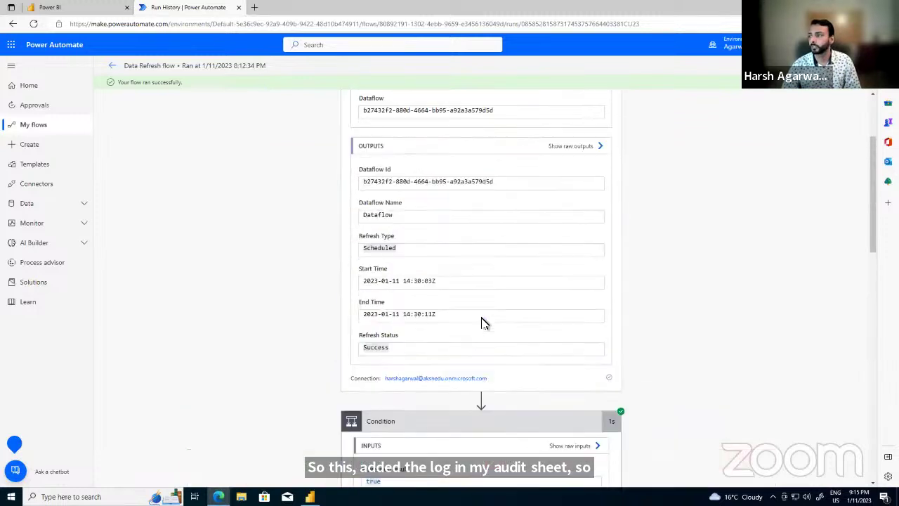
# - Leave the run, go to the flow creation page, and view the scheduled cloud flow setup without creating a flow
pyautogui.click(113, 69)
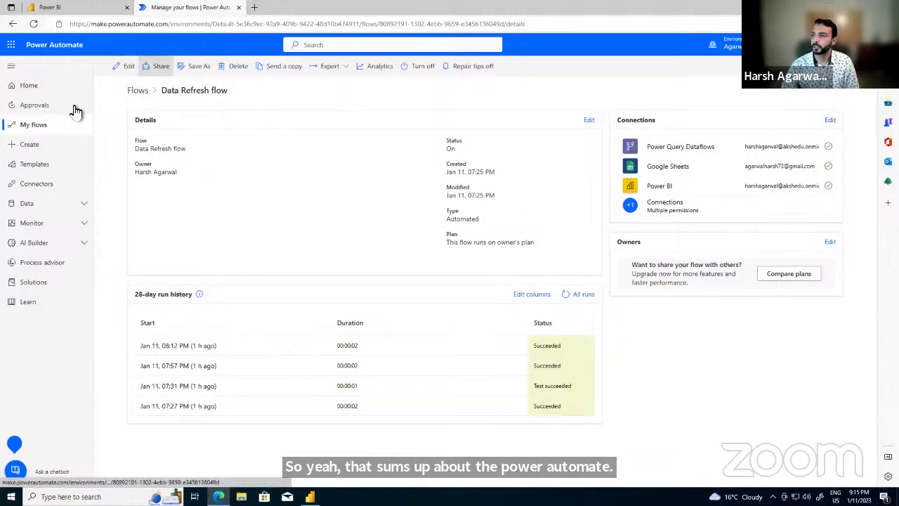
pyautogui.click(50, 145)
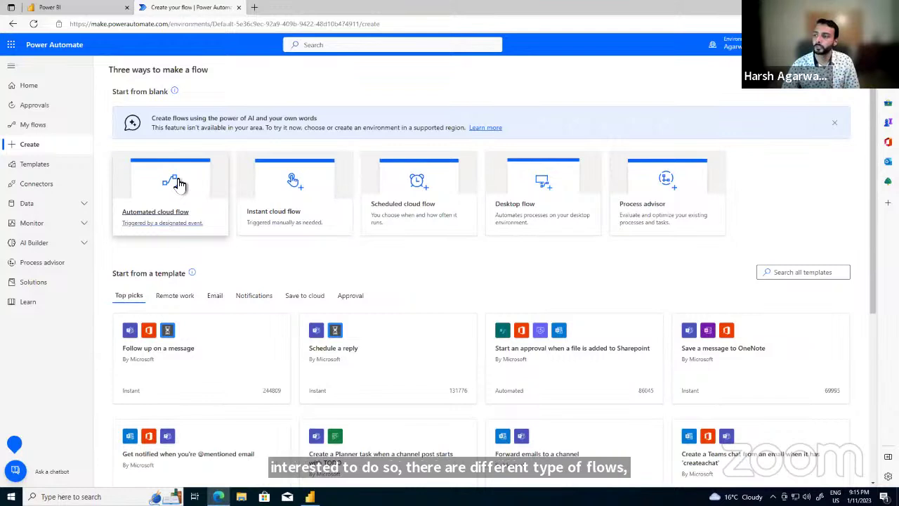
pyautogui.click(456, 192)
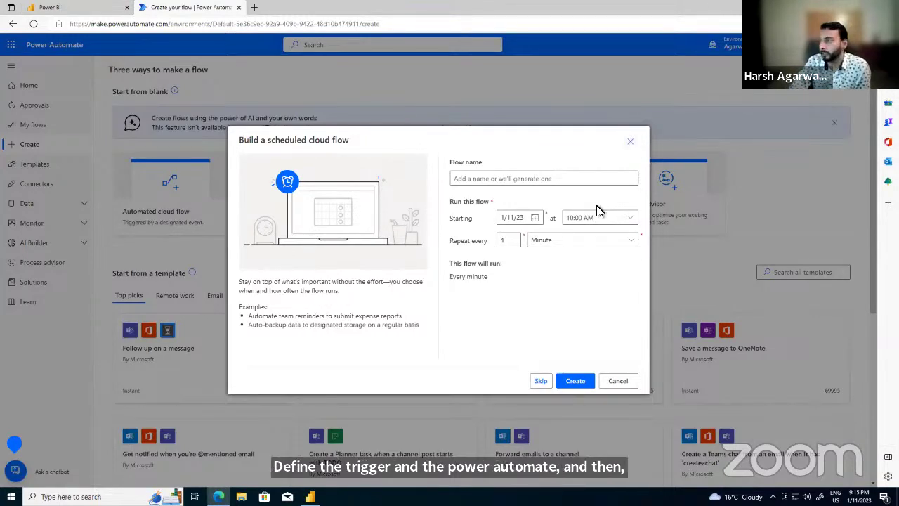
pyautogui.click(618, 381)
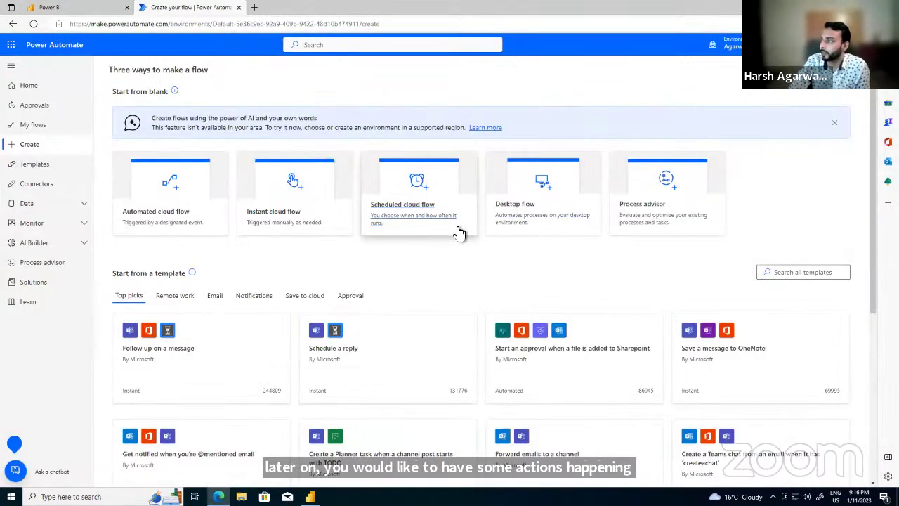
# - Look through the available flow templates and connectors, and switch to the PowerPoint presentation at the Demo slide
pyautogui.scroll(-3, 458, 230)
pyautogui.scroll(-1, 408, 325)
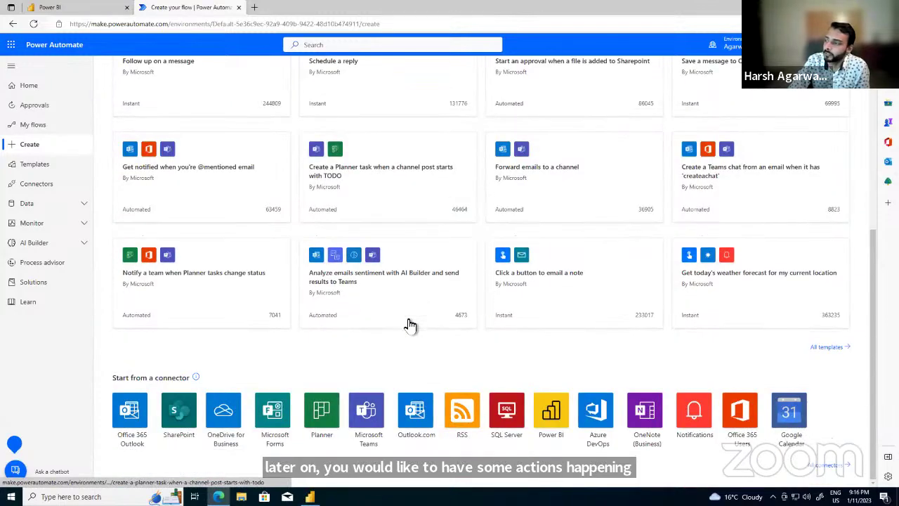
pyautogui.scroll(4, 407, 326)
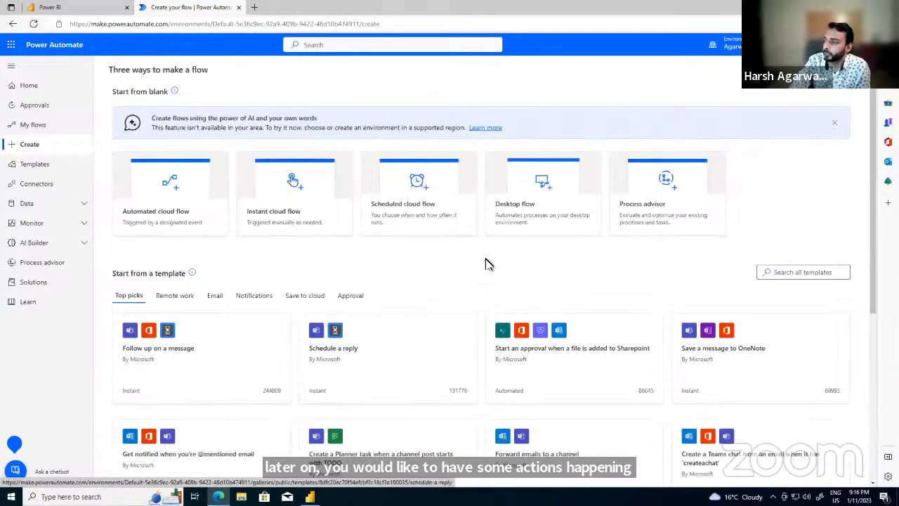
pyautogui.scroll(-4, 488, 263)
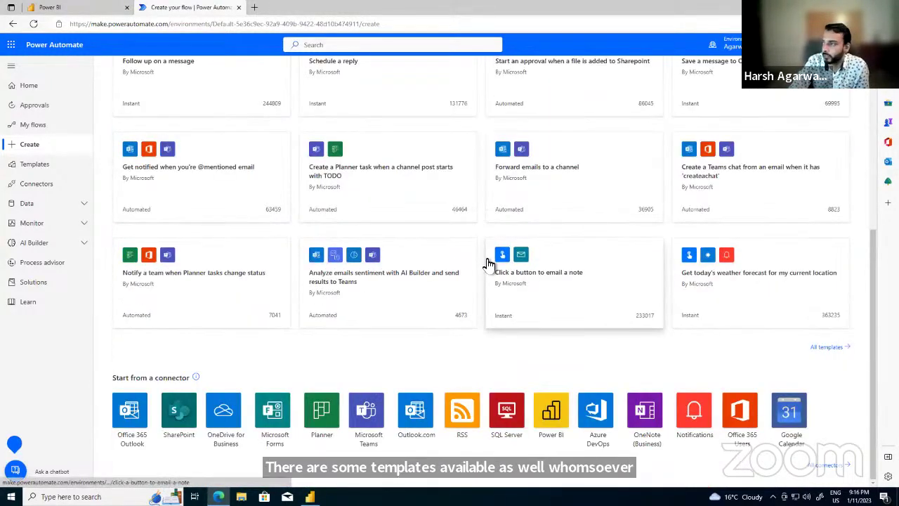
pyautogui.scroll(2, 488, 263)
pyautogui.scroll(2, 487, 262)
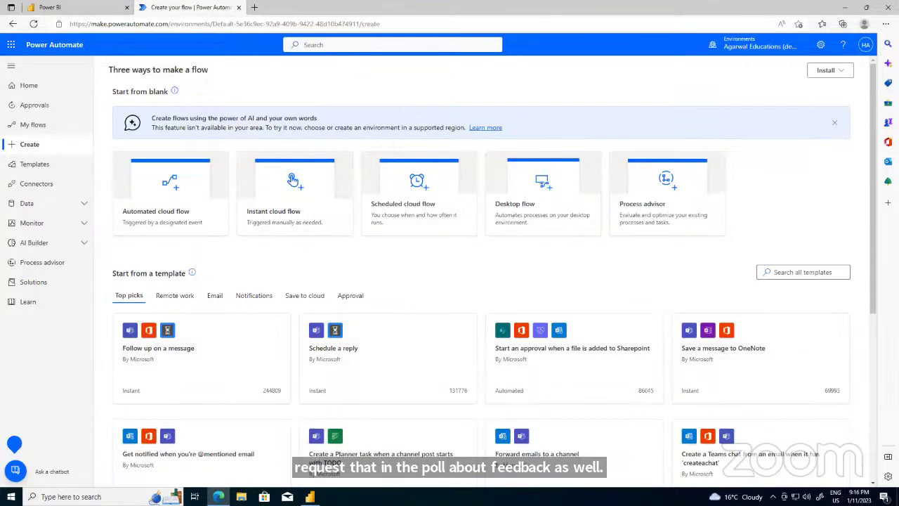
pyautogui.hotkey('alt', 'Tab')
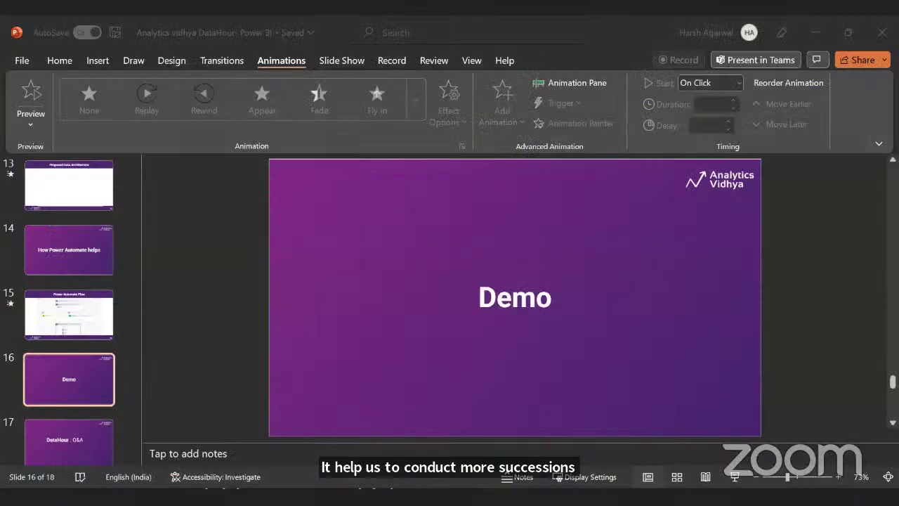